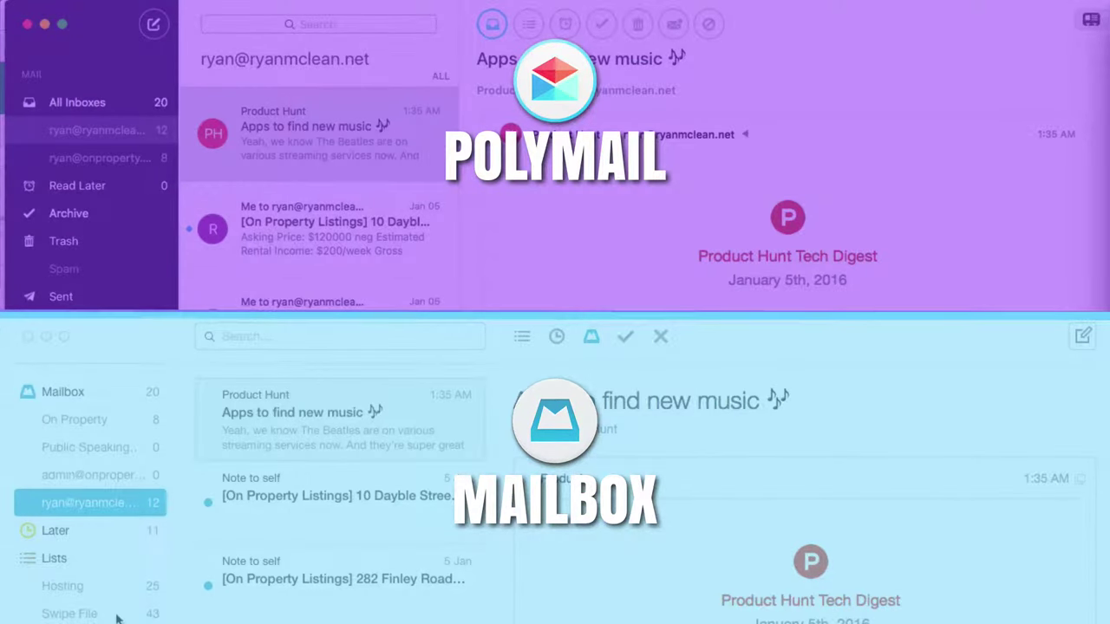
# - Switch both Mailbox and Polymail from All Inboxes to the same single account's inbox
pyautogui.click(61, 395)
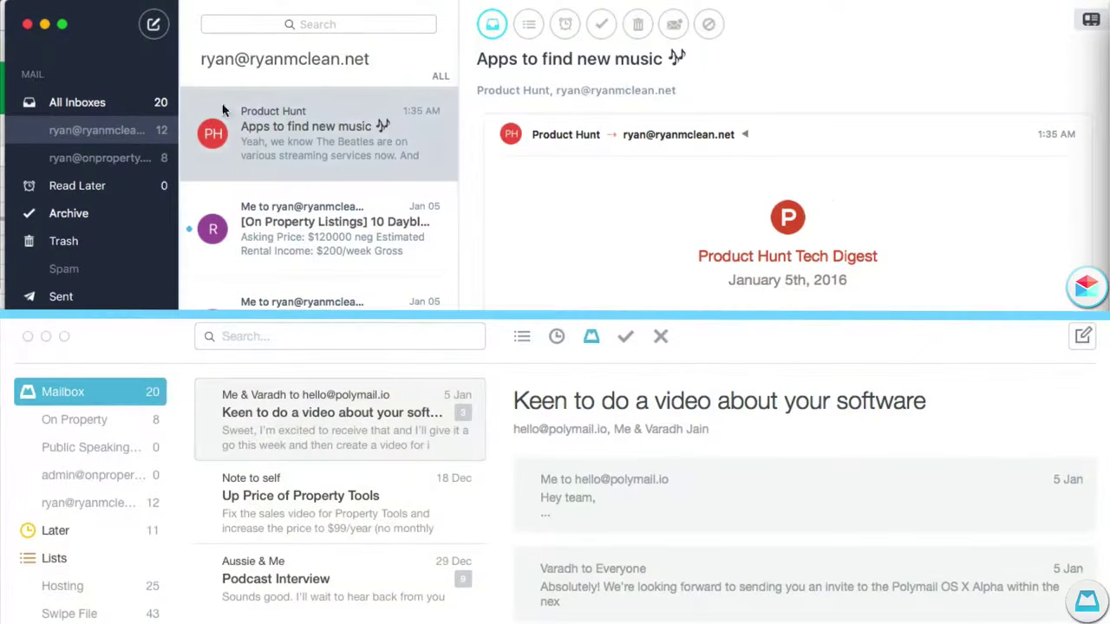
pyautogui.click(75, 102)
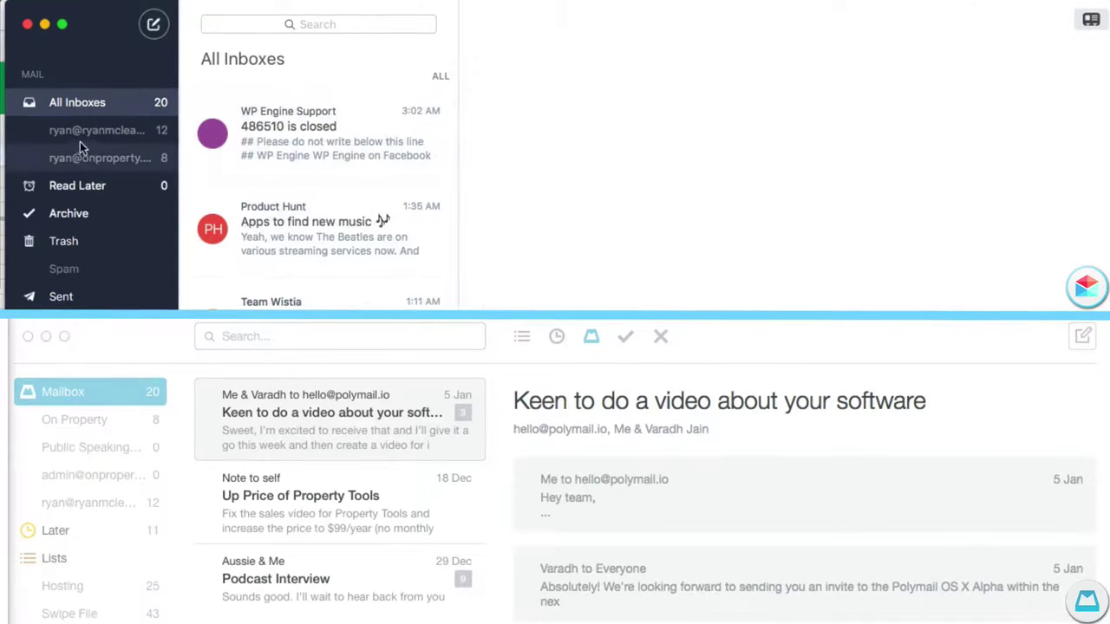
pyautogui.click(105, 502)
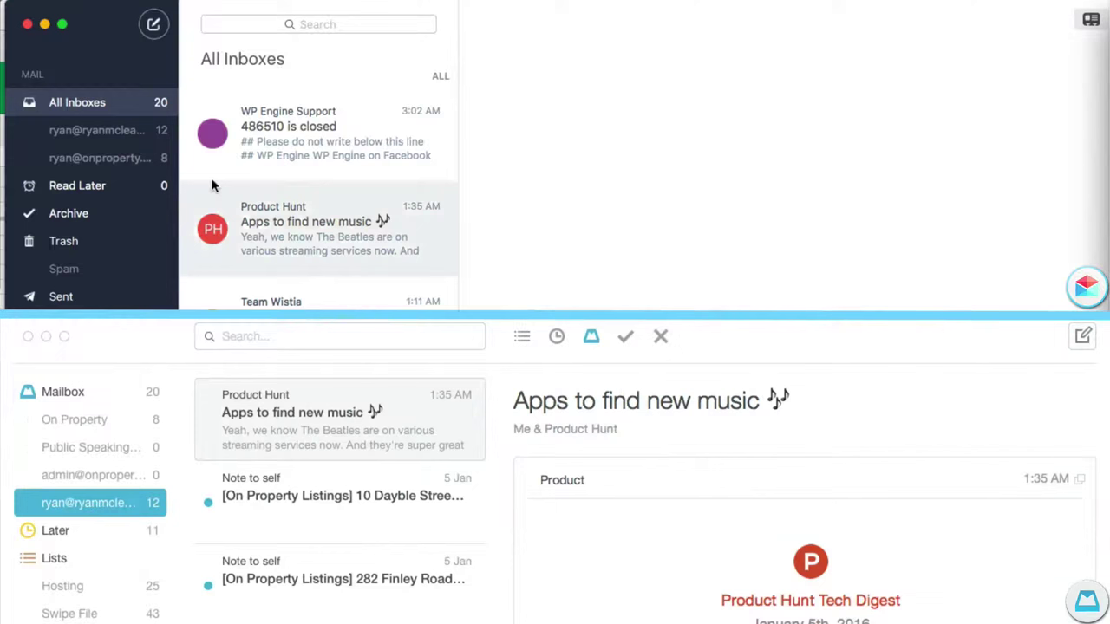
pyautogui.click(112, 134)
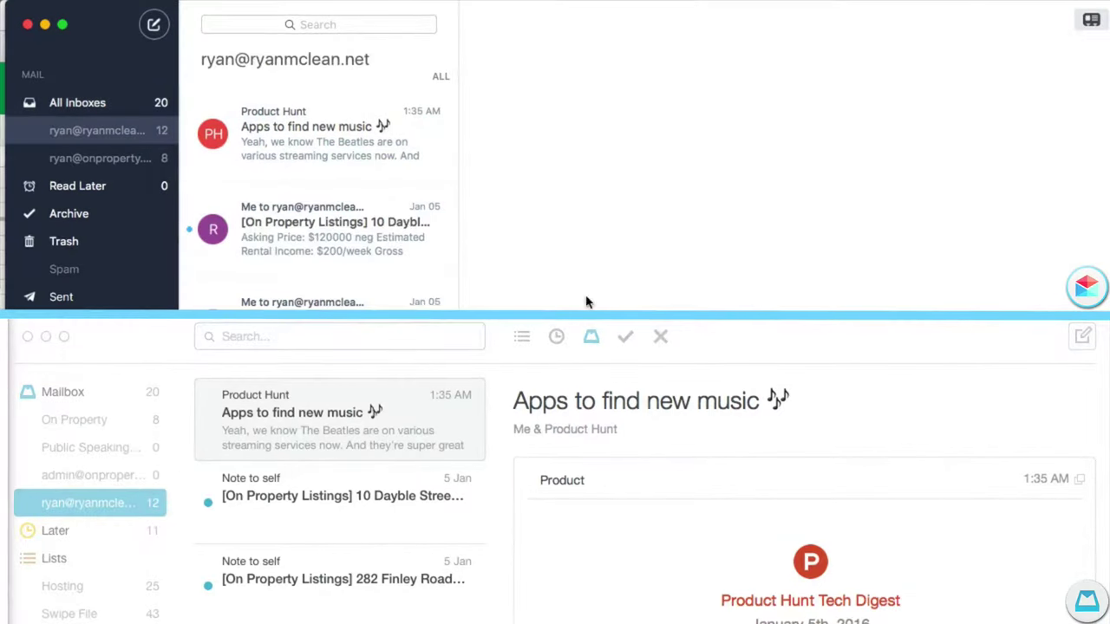
# - Open the 10 Dayble Street listing in Polymail and 'Apps to find new music' in Mailbox
pyautogui.click(308, 147)
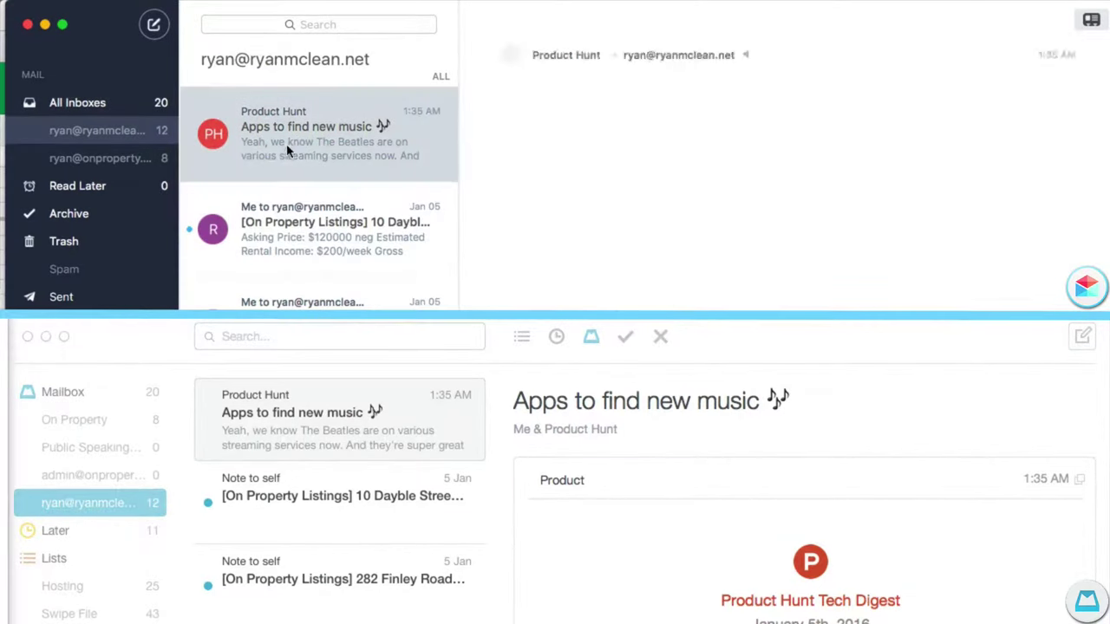
pyautogui.click(292, 497)
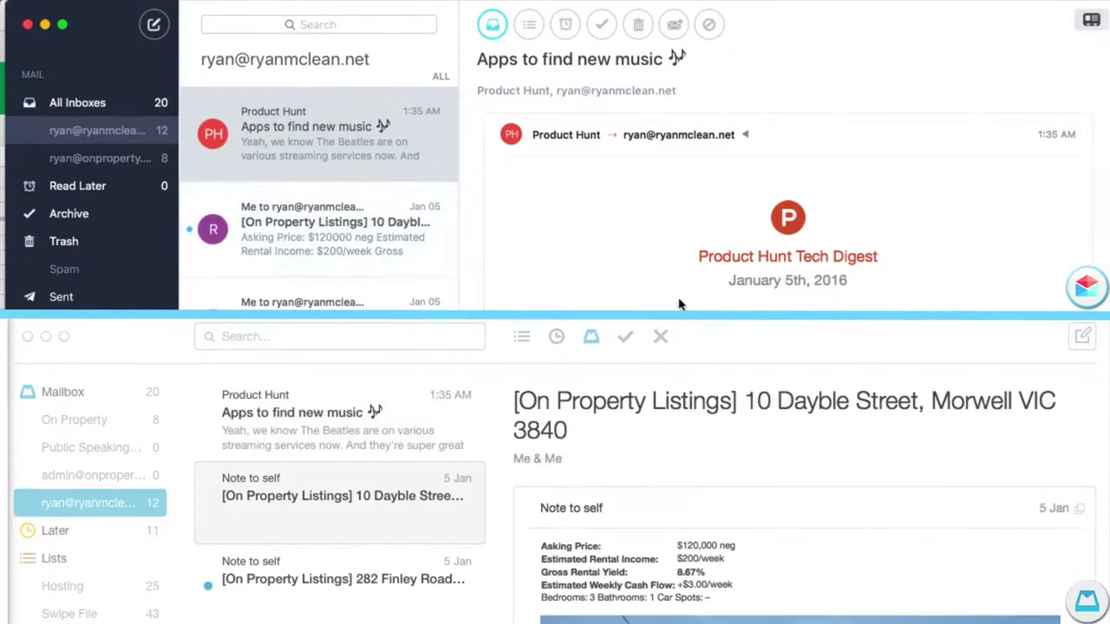
pyautogui.click(308, 246)
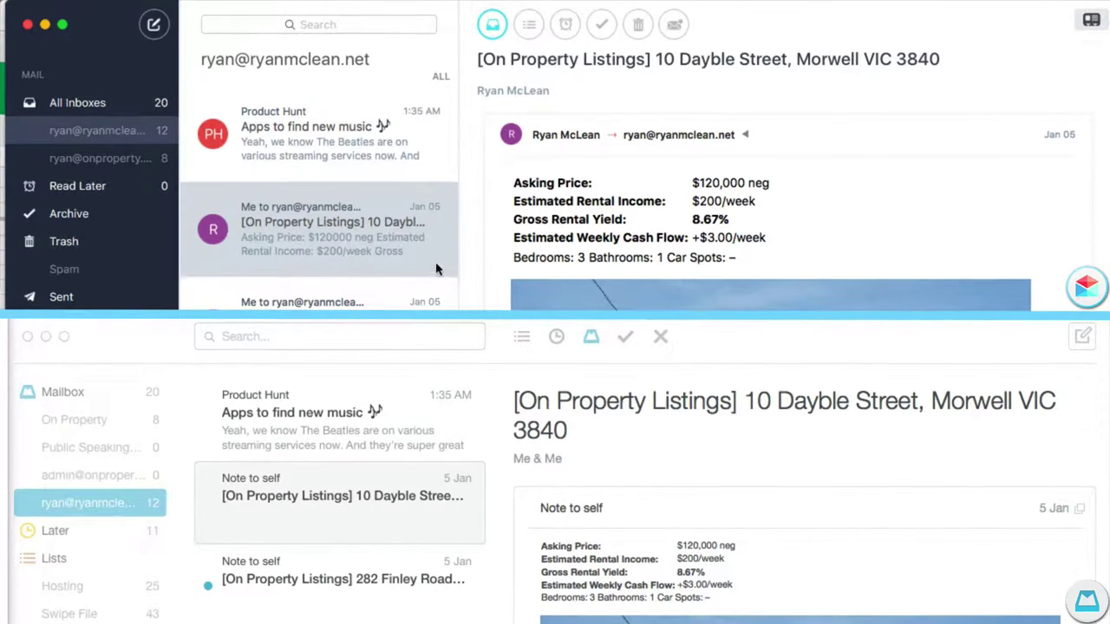
pyautogui.click(369, 443)
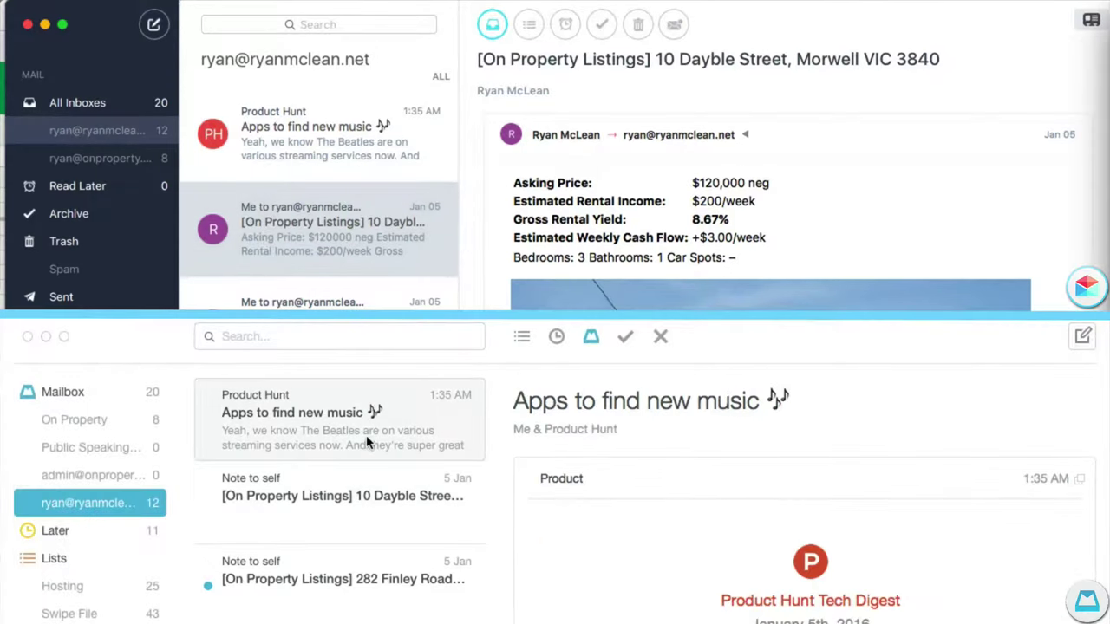
# - Swipe the 'Apps to find new music' and 10 Dayble Street emails away to archive them in both apps
pyautogui.hscroll(-5, 335, 428)
pyautogui.hscroll(5, 335, 428)
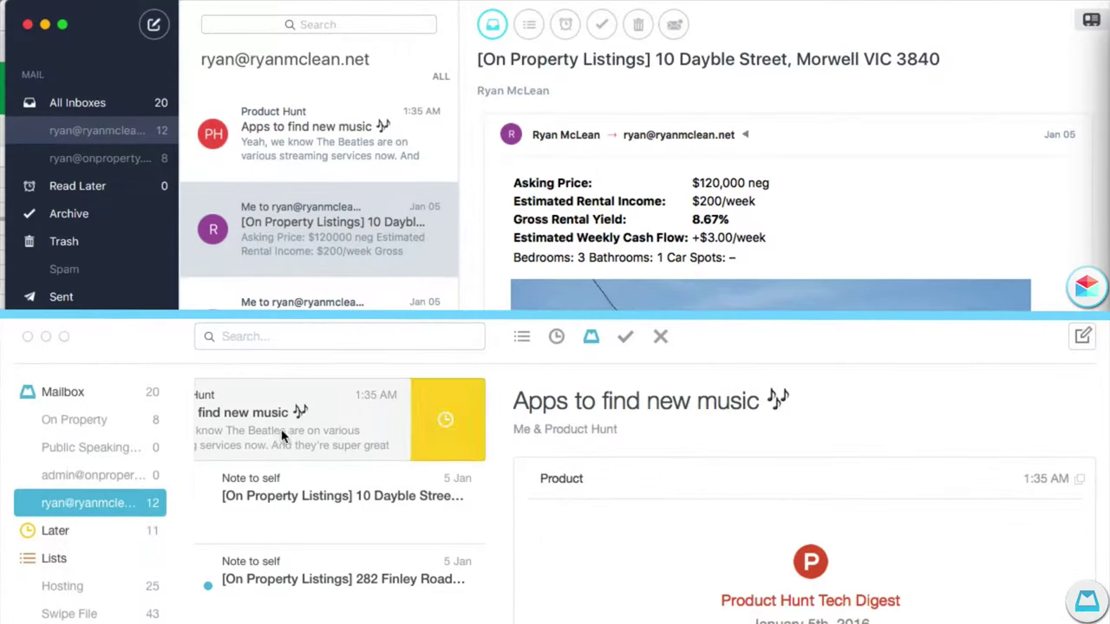
pyautogui.hscroll(5, 335, 428)
pyautogui.hscroll(-5, 334, 428)
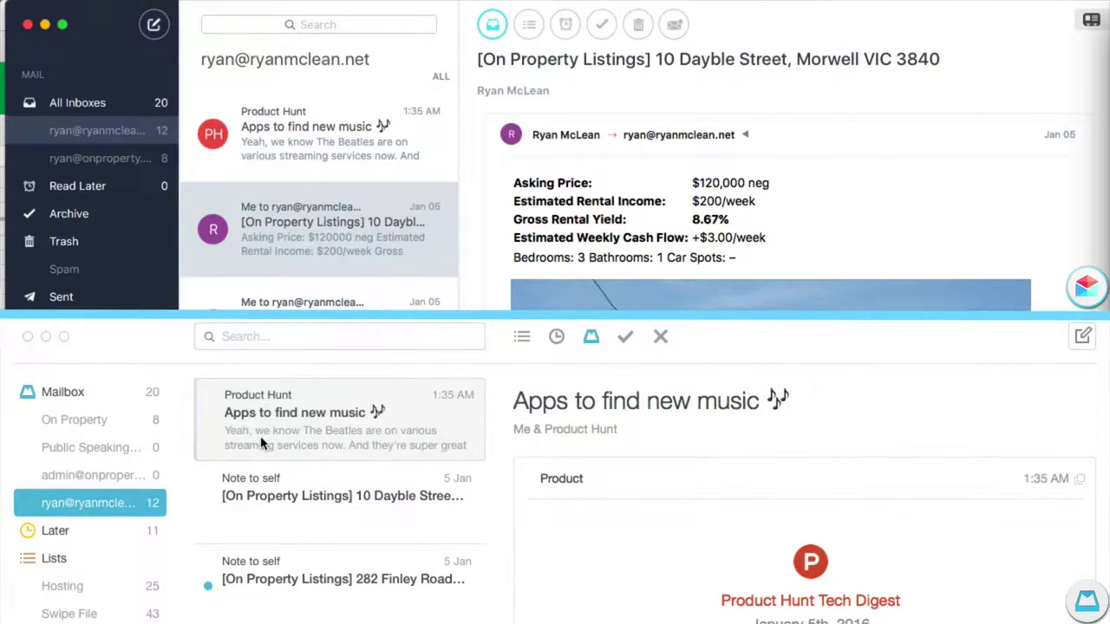
pyautogui.hscroll(-5, 260, 470)
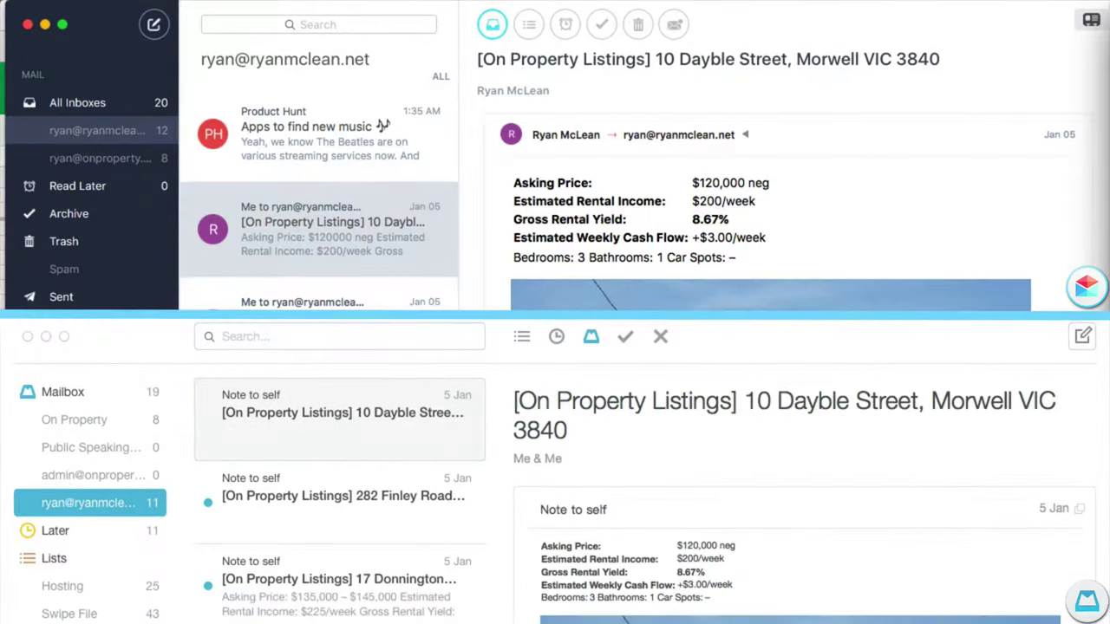
pyautogui.click(293, 128)
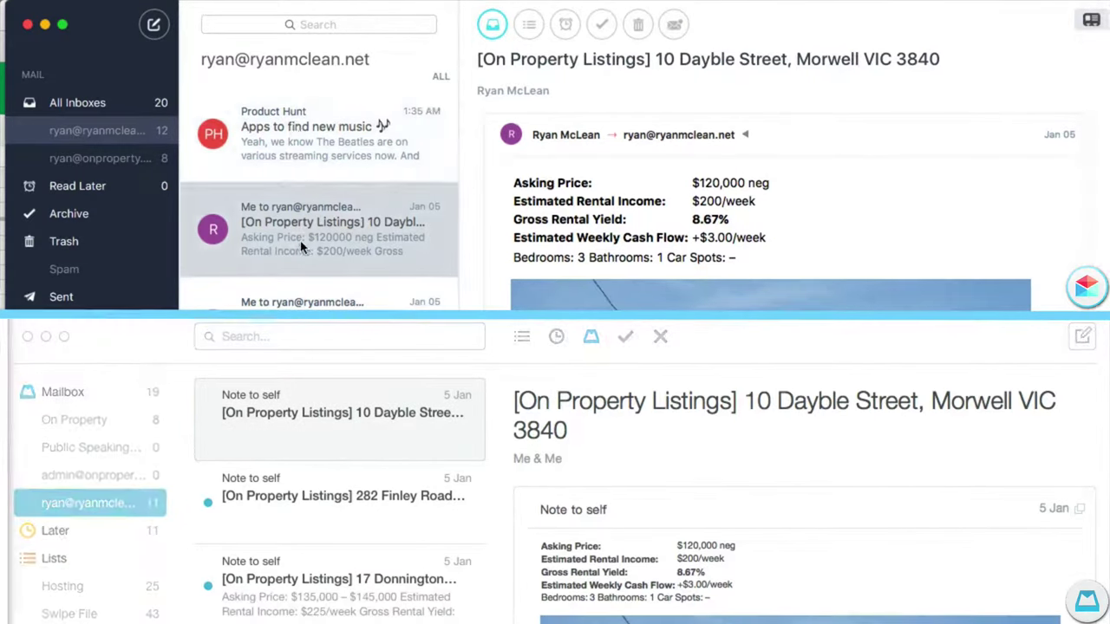
pyautogui.hscroll(5, 301, 246)
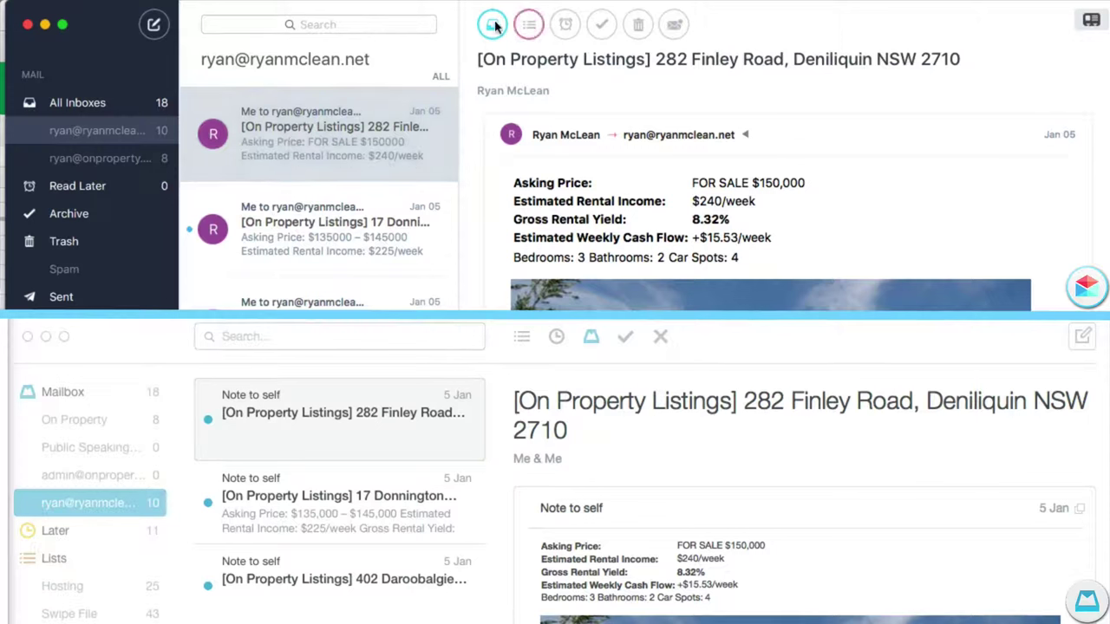
pyautogui.click(603, 26)
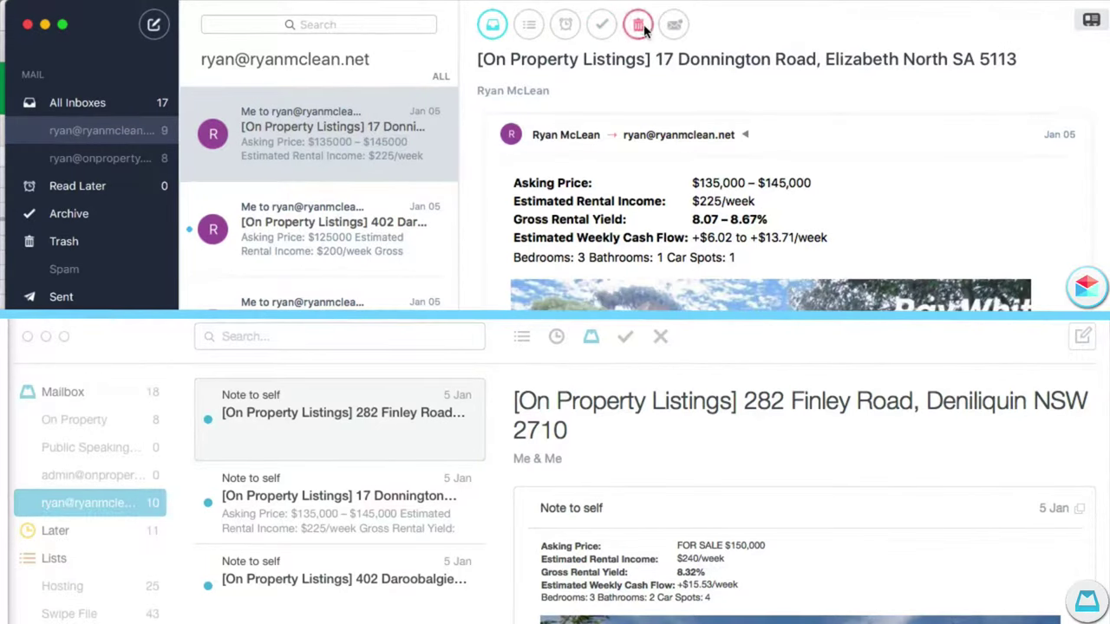
pyautogui.click(565, 24)
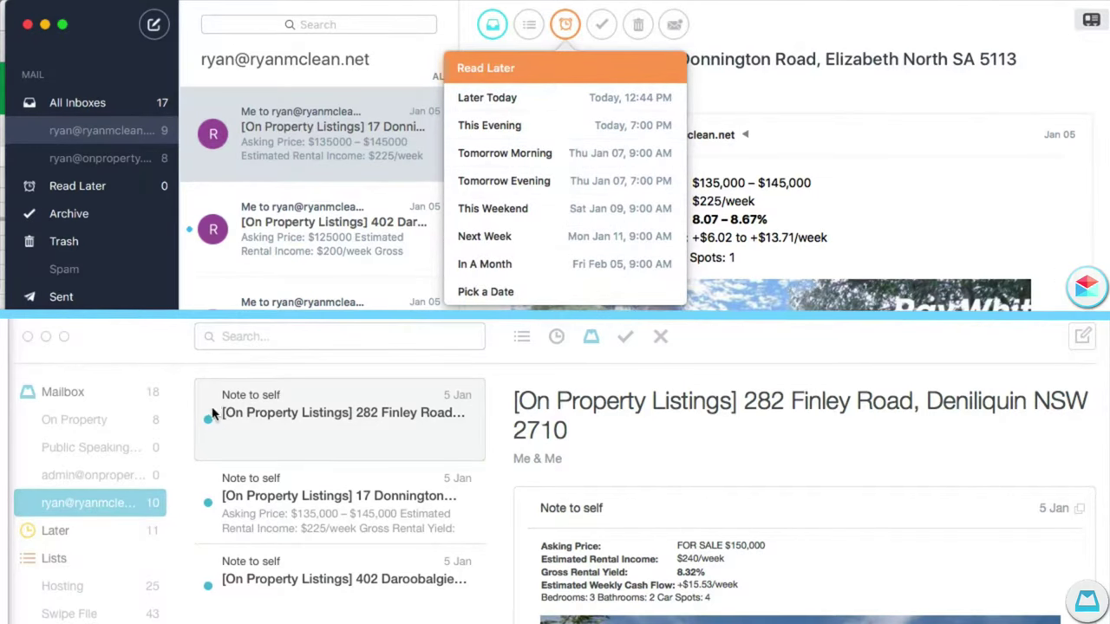
pyautogui.click(275, 428)
pyautogui.moveTo(446, 434); pyautogui.dragTo(272, 441)
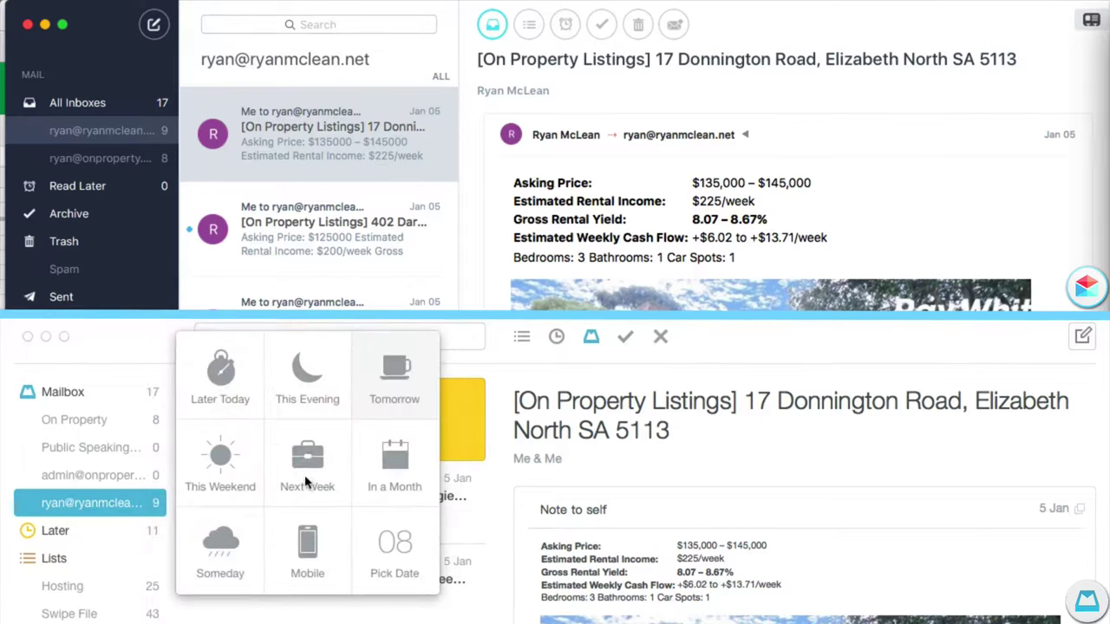
pyautogui.click(355, 154)
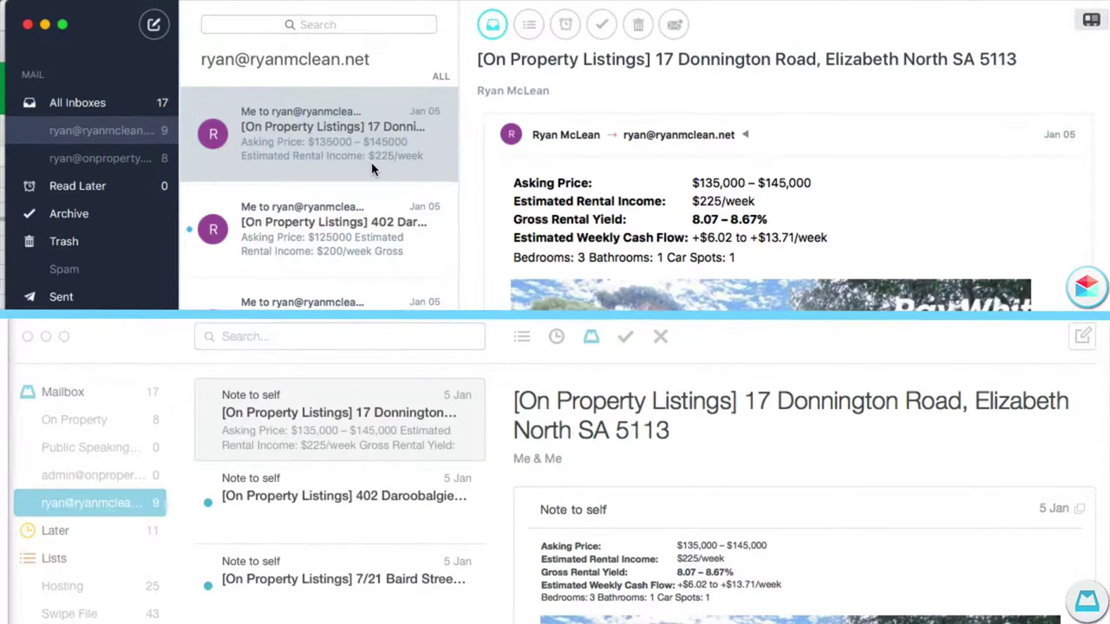
pyautogui.press('l')
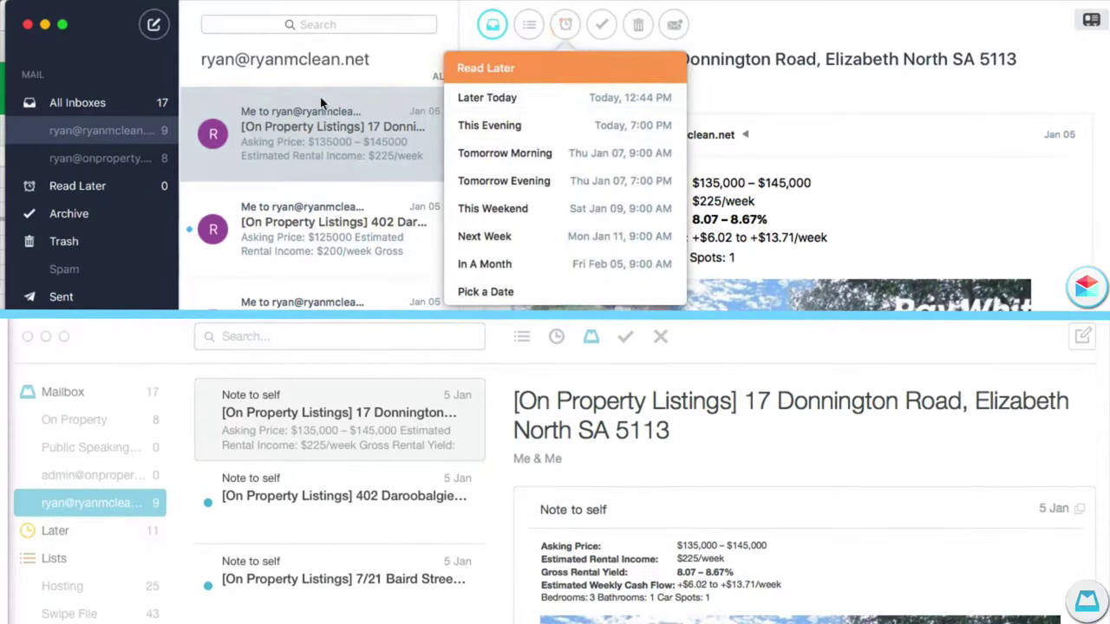
pyautogui.click(328, 135)
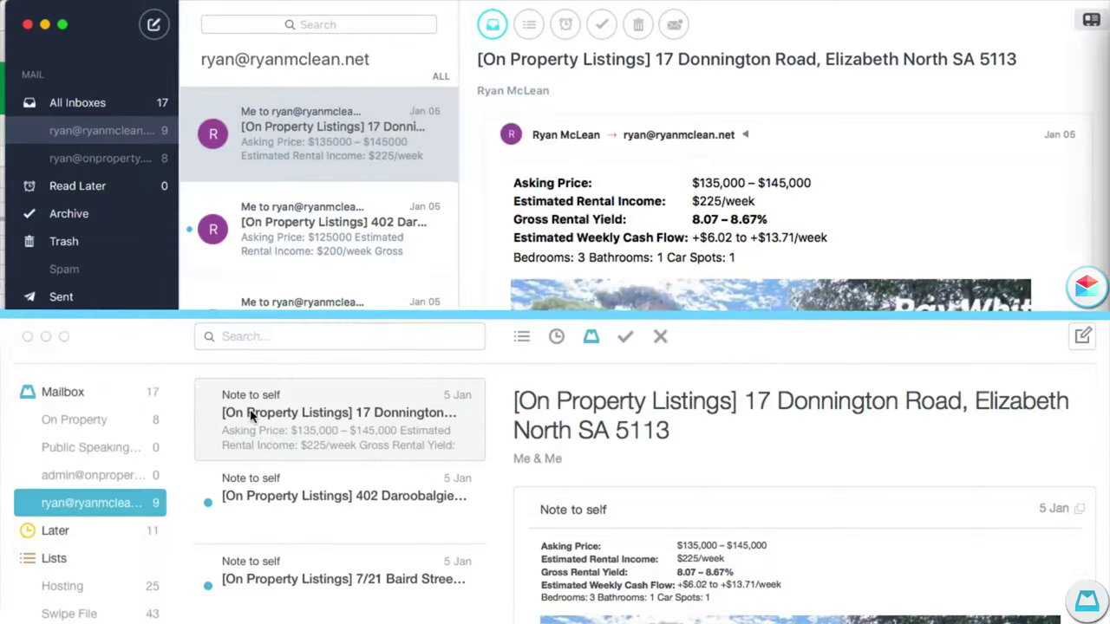
# - Open and dismiss the Lists popovers in Mailbox and Polymail without filing the Donnington email
pyautogui.hscroll(-5, 250, 414)
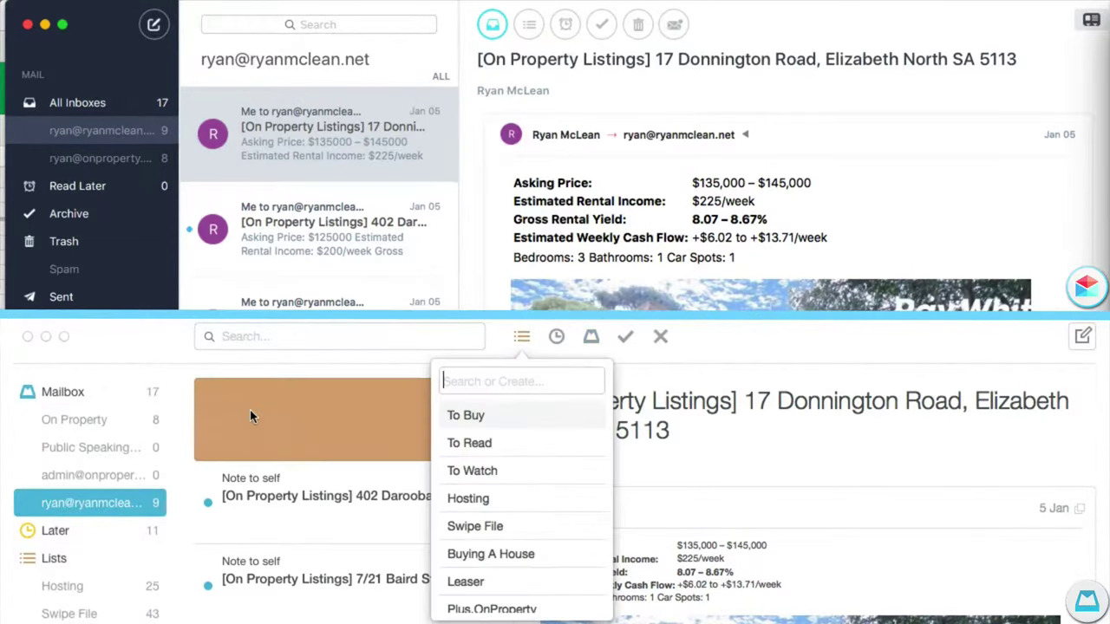
pyautogui.click(381, 449)
pyautogui.click(351, 130)
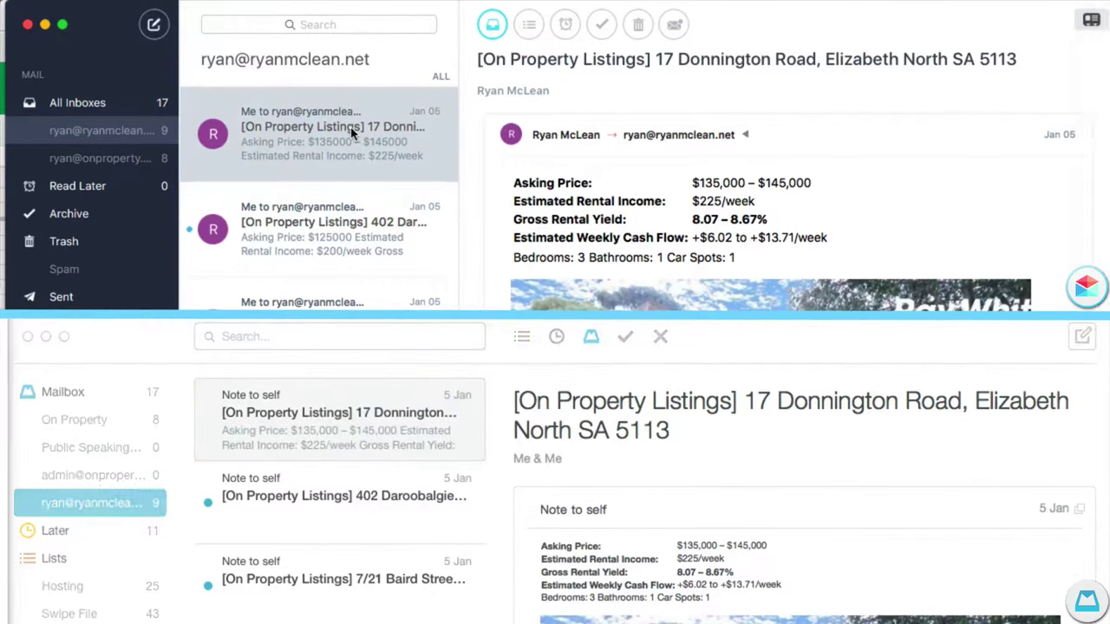
pyautogui.hscroll(-5, 351, 130)
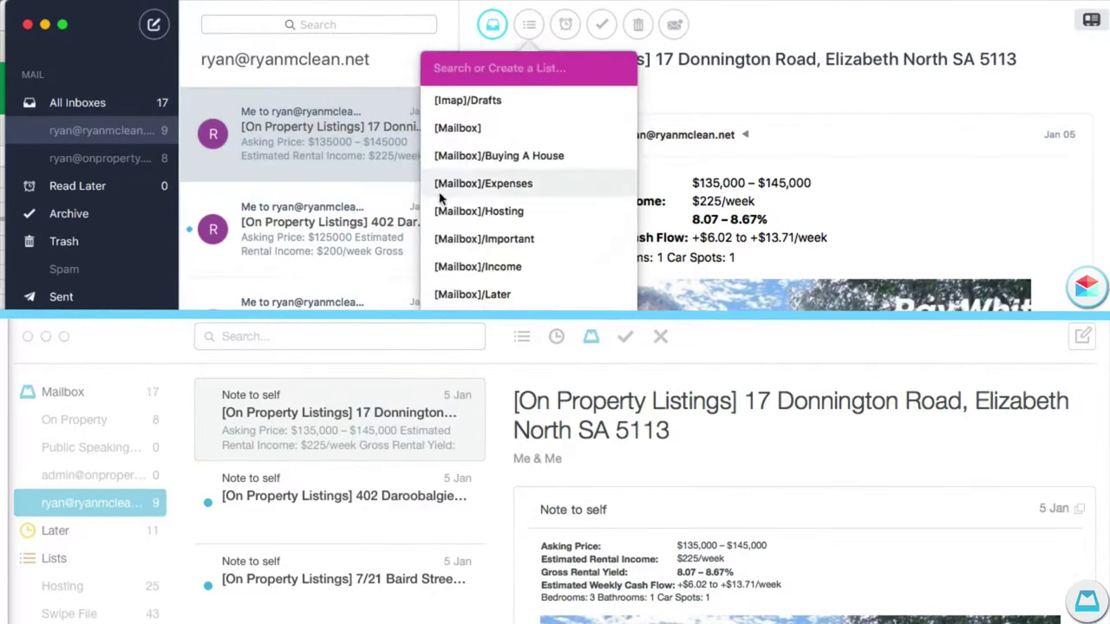
pyautogui.click(326, 137)
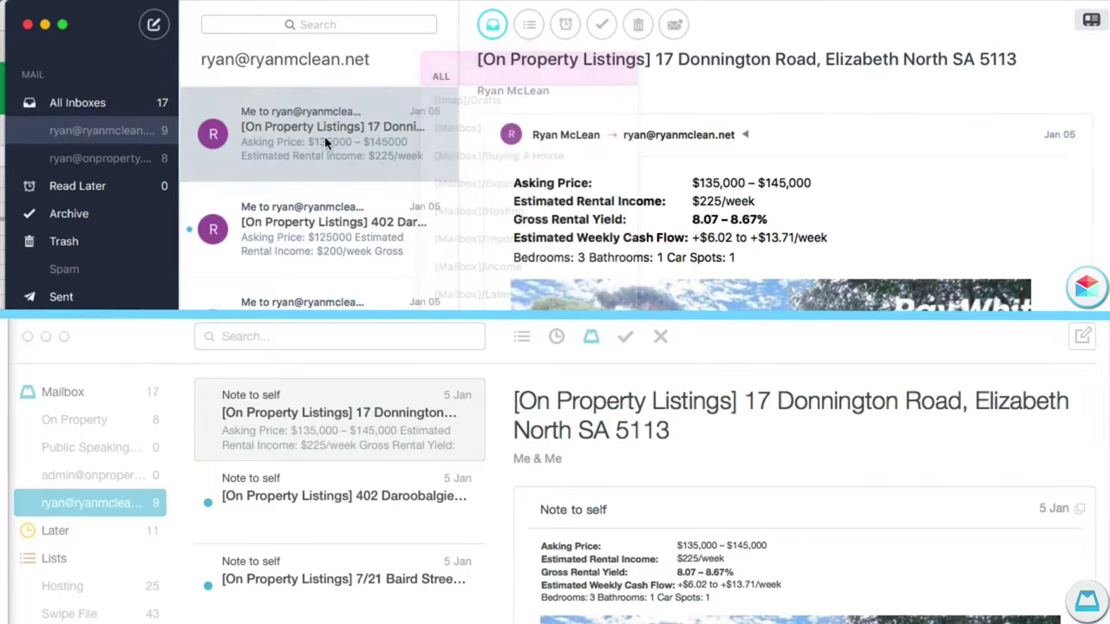
# - Bring up Polymail's Read Later menu and Mailbox's snooze grid for the Donnington email
pyautogui.hscroll(-5, 328, 137)
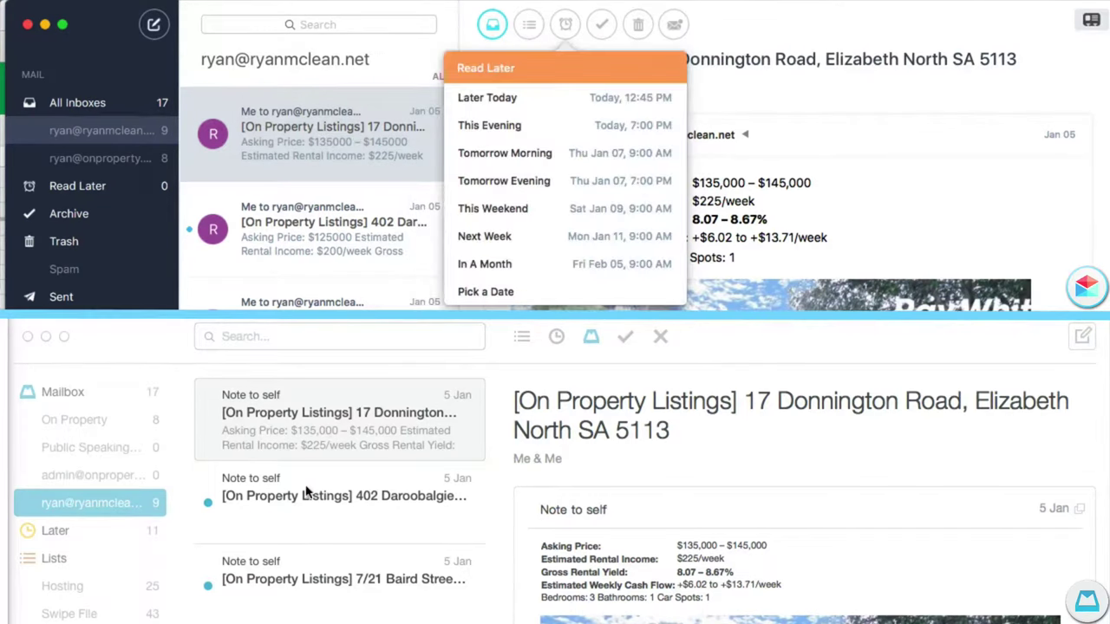
pyautogui.press('Escape')
pyautogui.hscroll(-5, 326, 431)
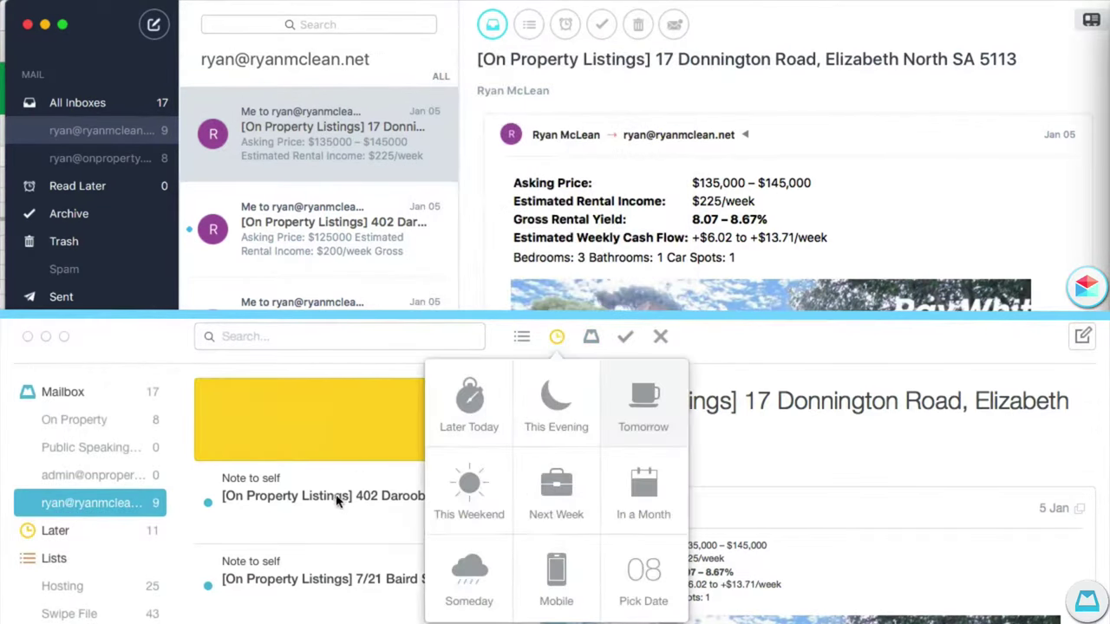
pyautogui.press('Escape')
pyautogui.click(392, 156)
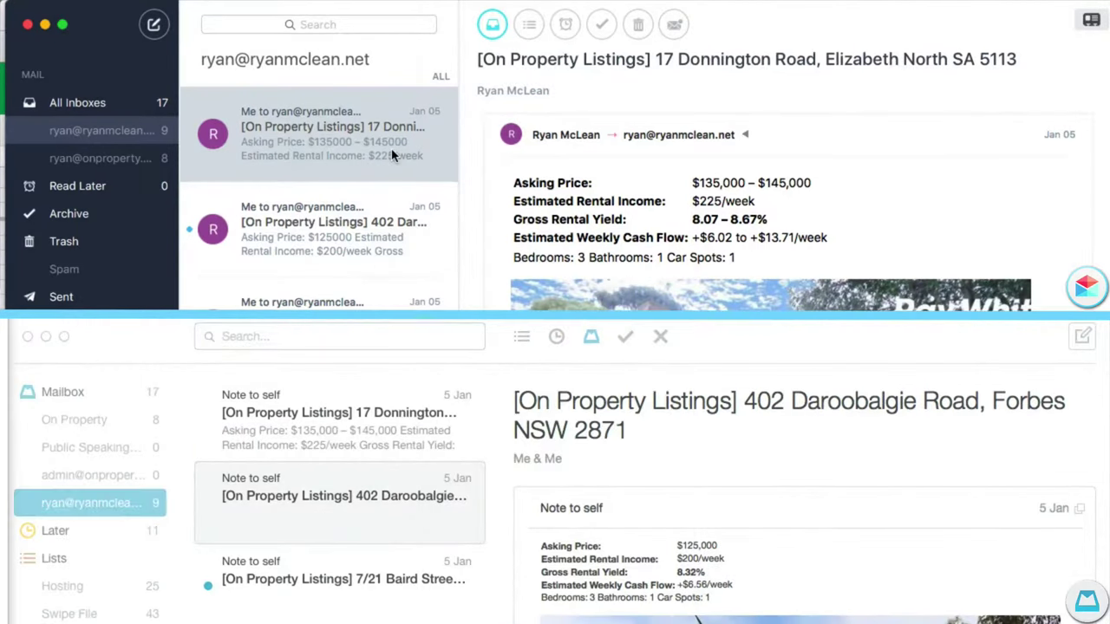
pyautogui.hscroll(5, 391, 151)
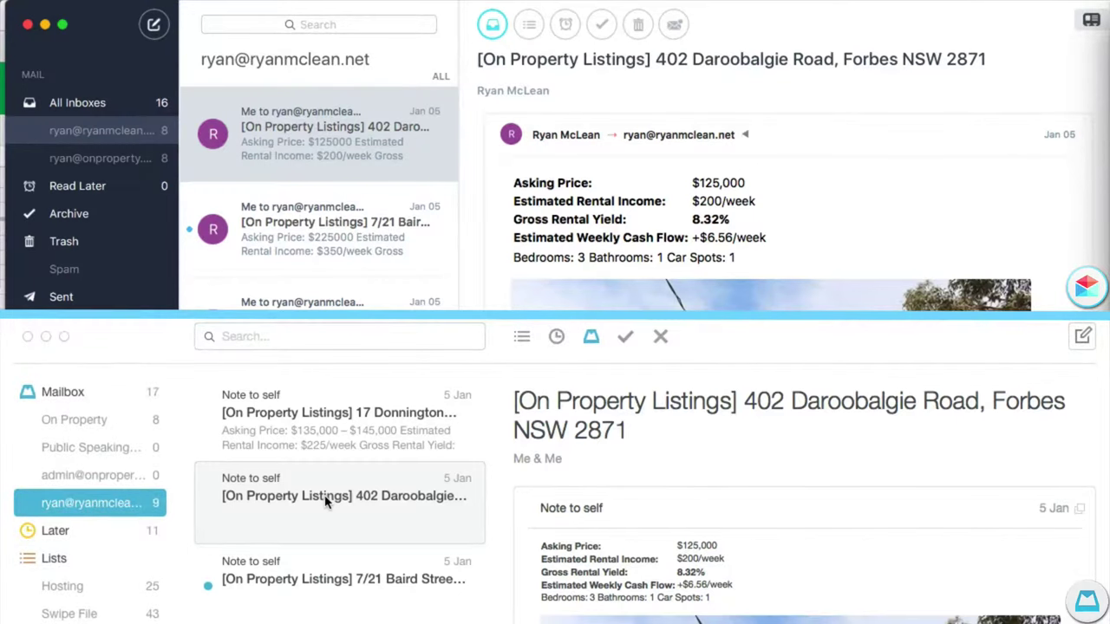
pyautogui.hscroll(5, 326, 502)
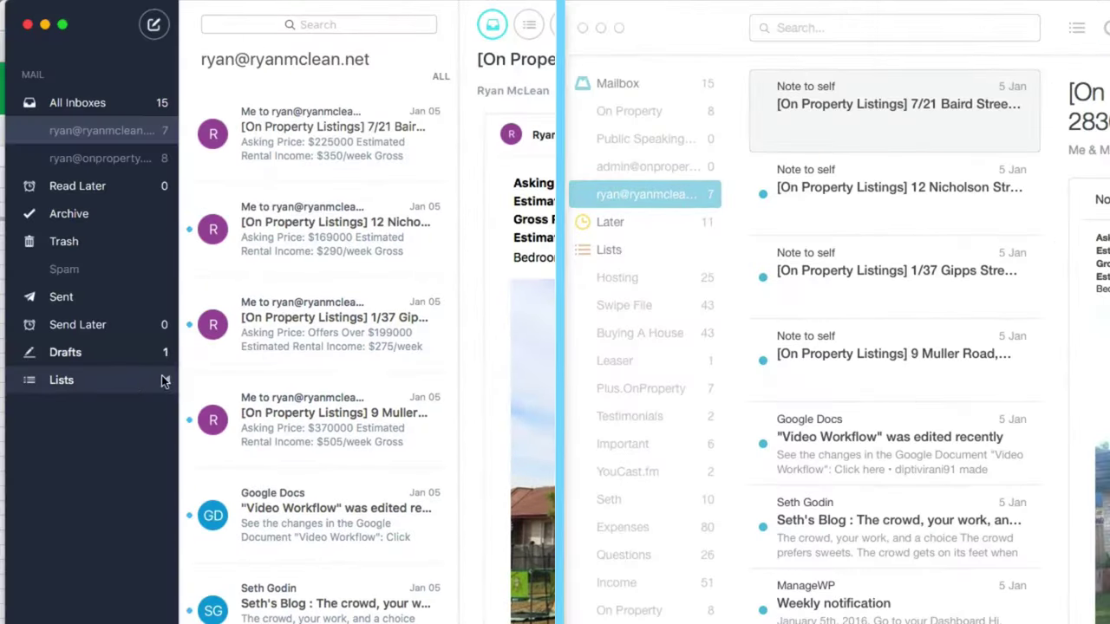
pyautogui.click(165, 380)
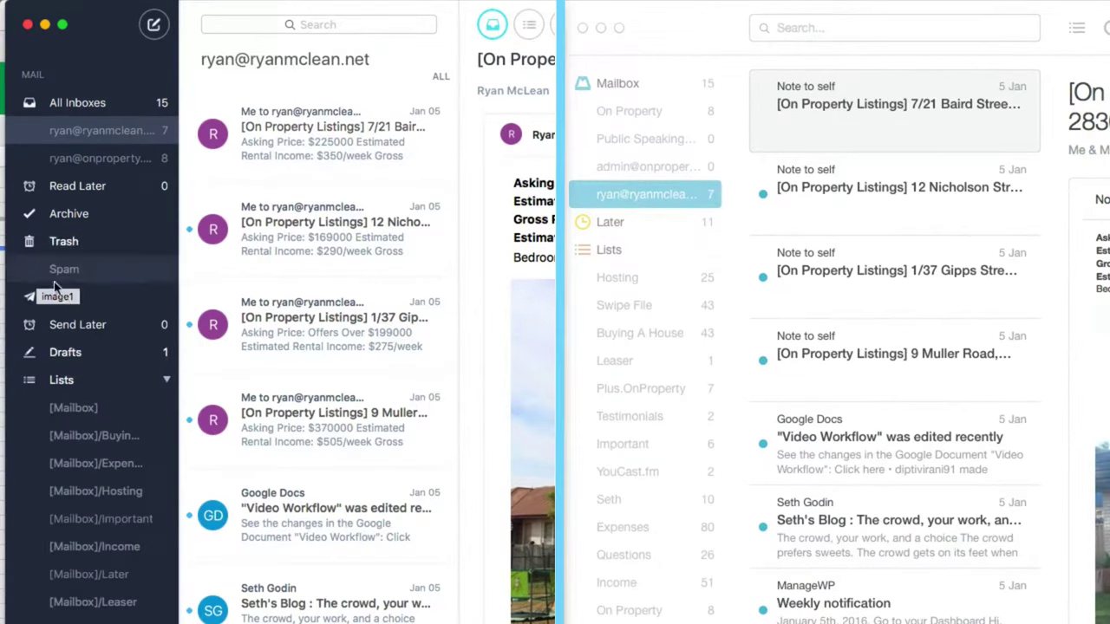
pyautogui.click(69, 217)
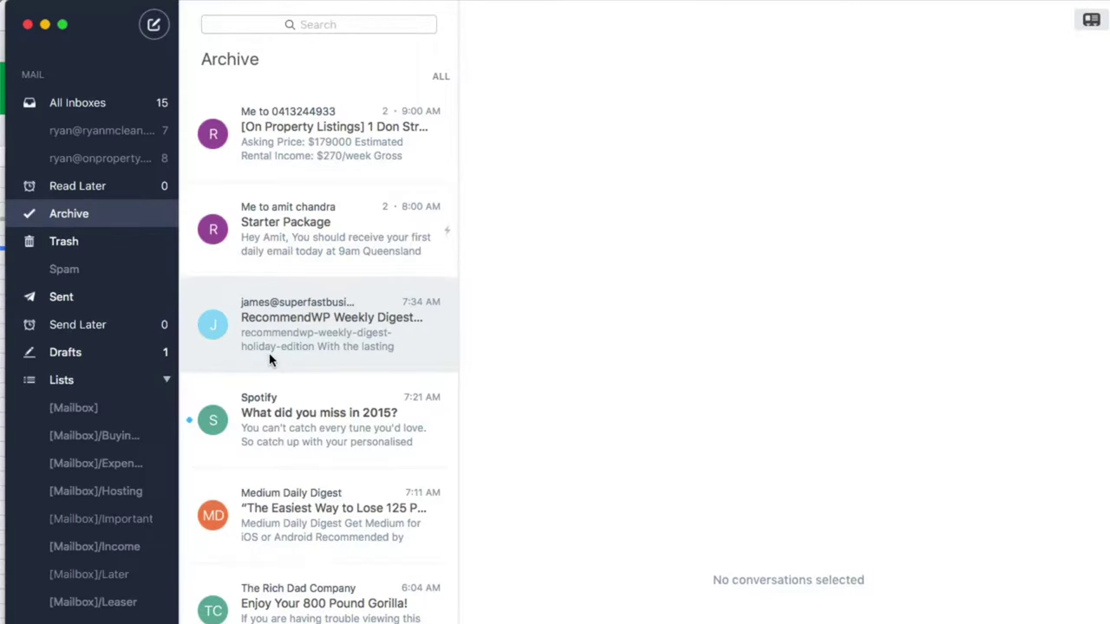
pyautogui.click(97, 187)
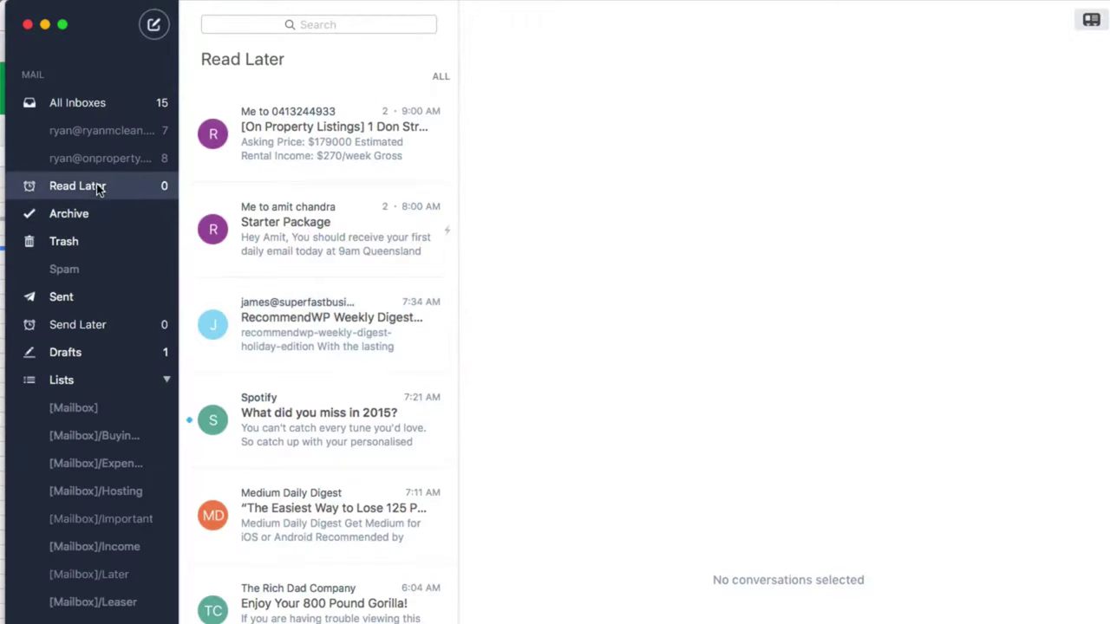
pyautogui.click(102, 106)
pyautogui.click(108, 140)
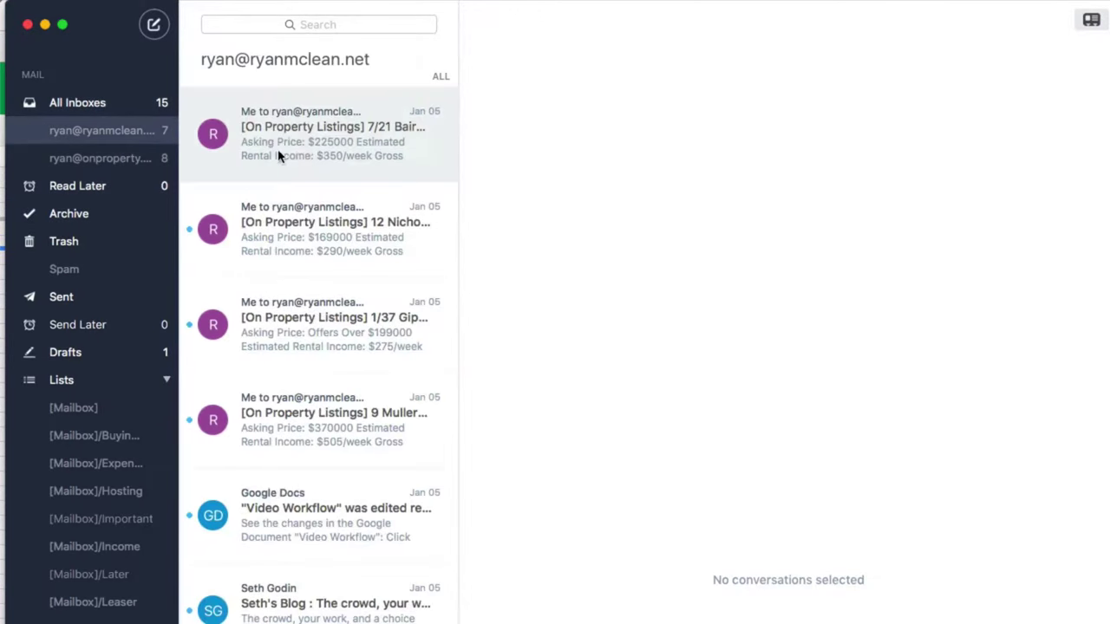
pyautogui.click(302, 157)
pyautogui.press('l')
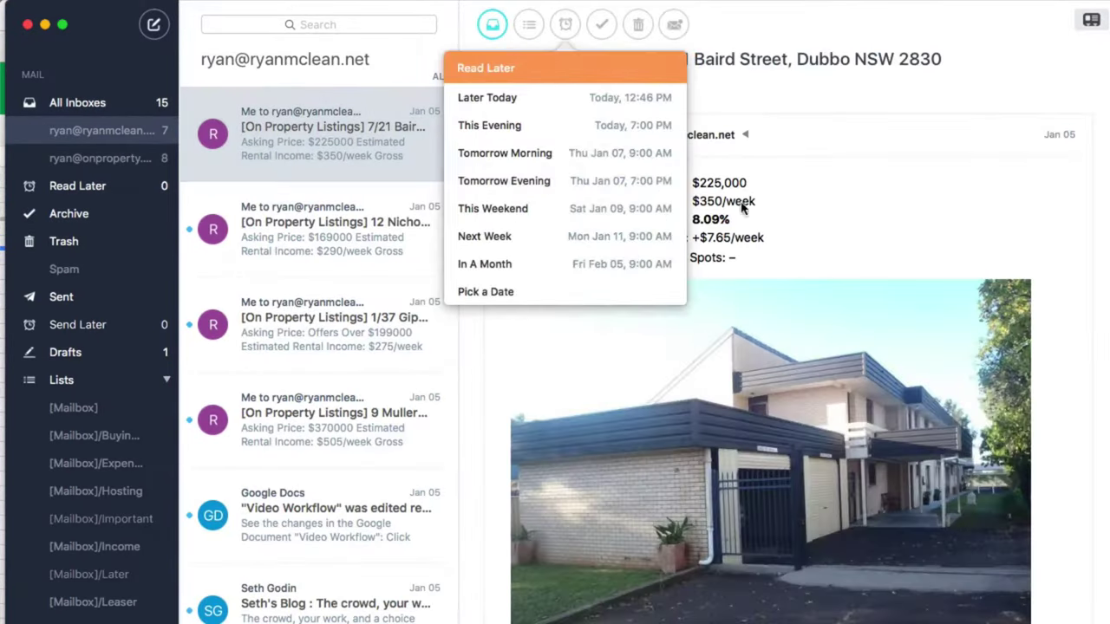
pyautogui.click(498, 234)
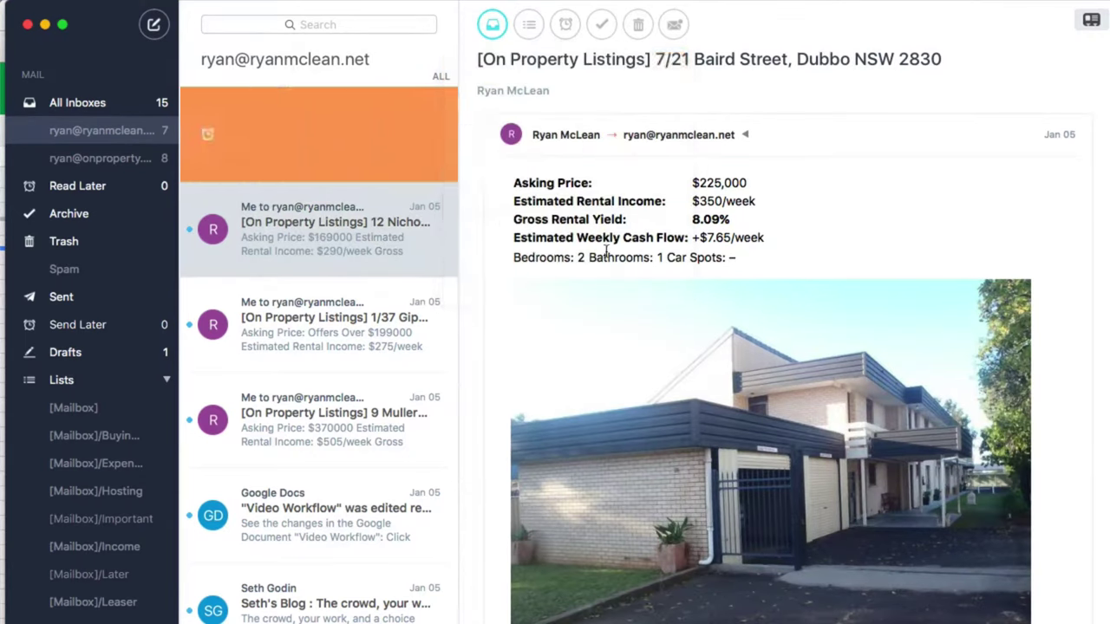
pyautogui.click(106, 187)
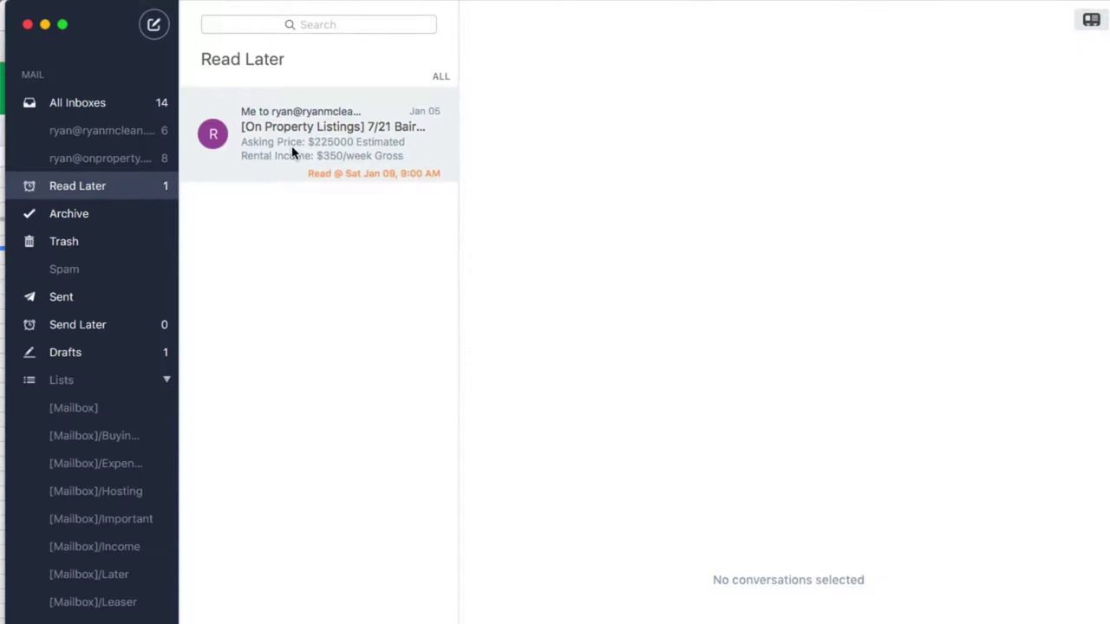
pyautogui.click(78, 111)
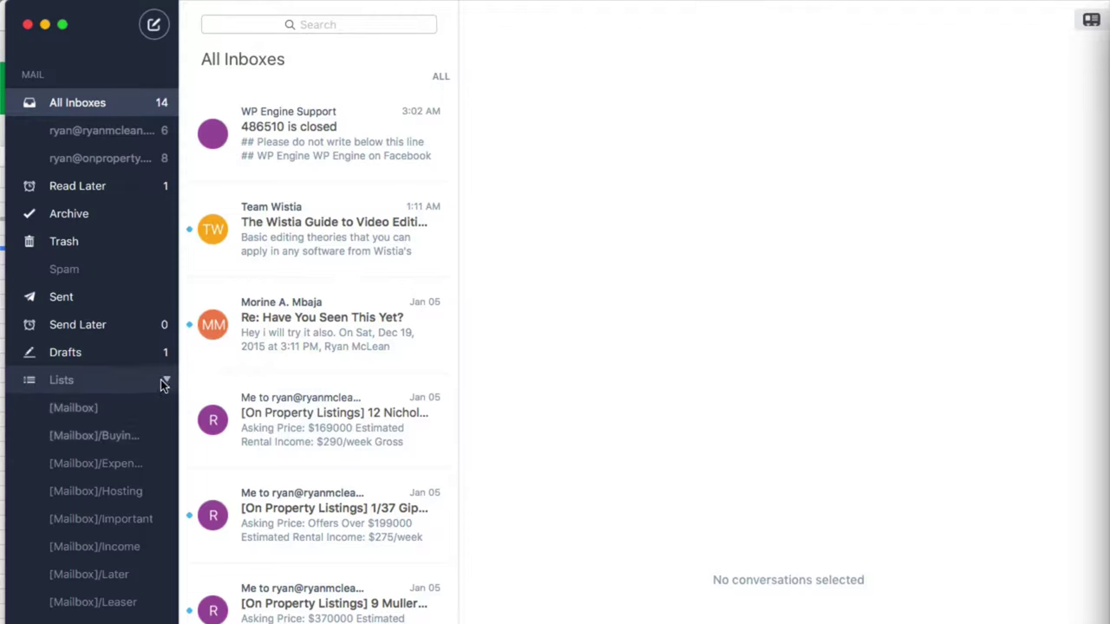
# - In Preferences, make the Buying A House list name editable, select its [Mailbox]/ prefix, then view Advanced
pyautogui.click(84, 4)
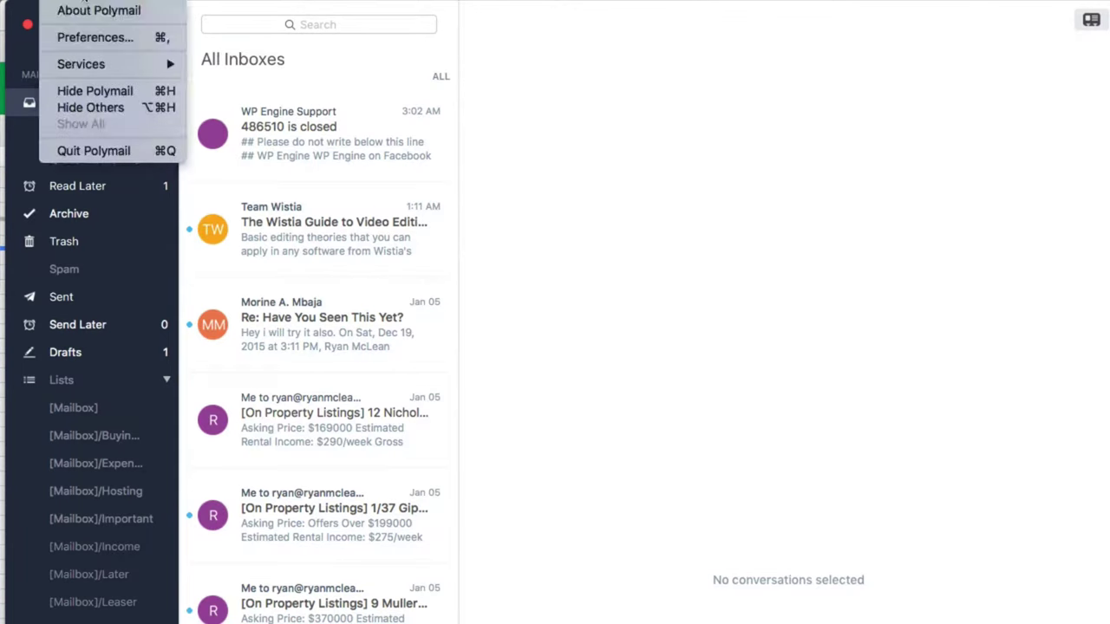
pyautogui.click(88, 38)
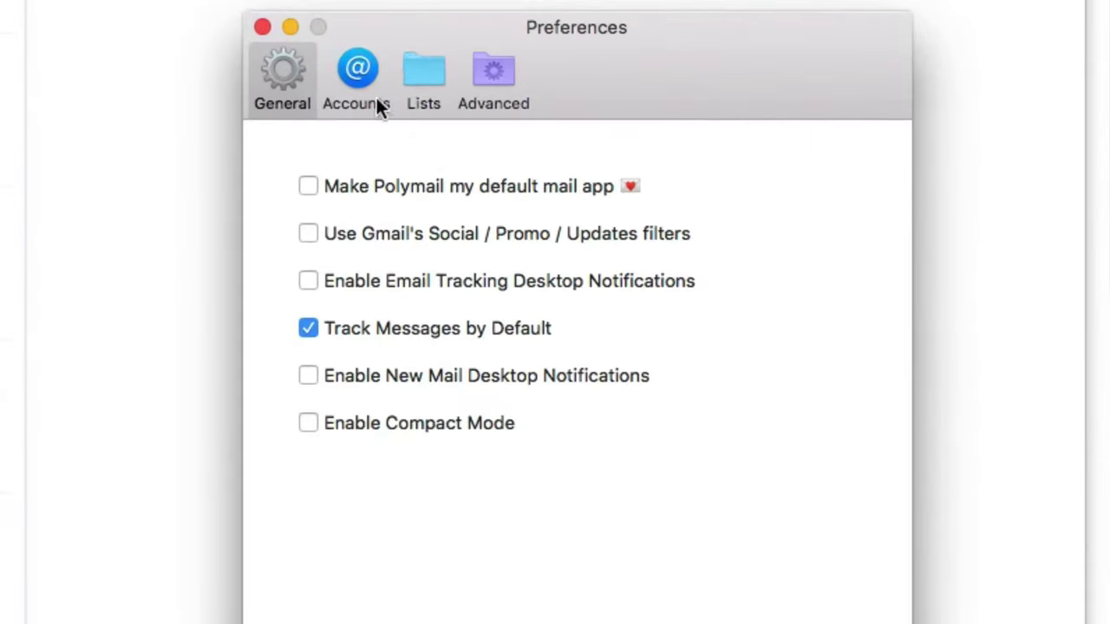
pyautogui.click(1014, 414)
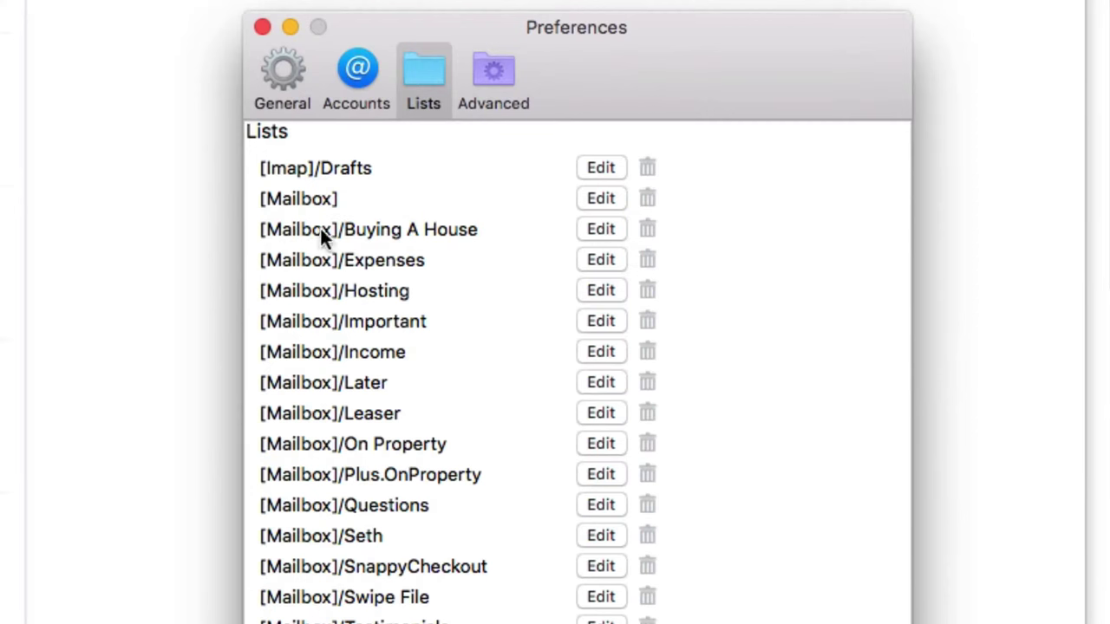
pyautogui.click(580, 230)
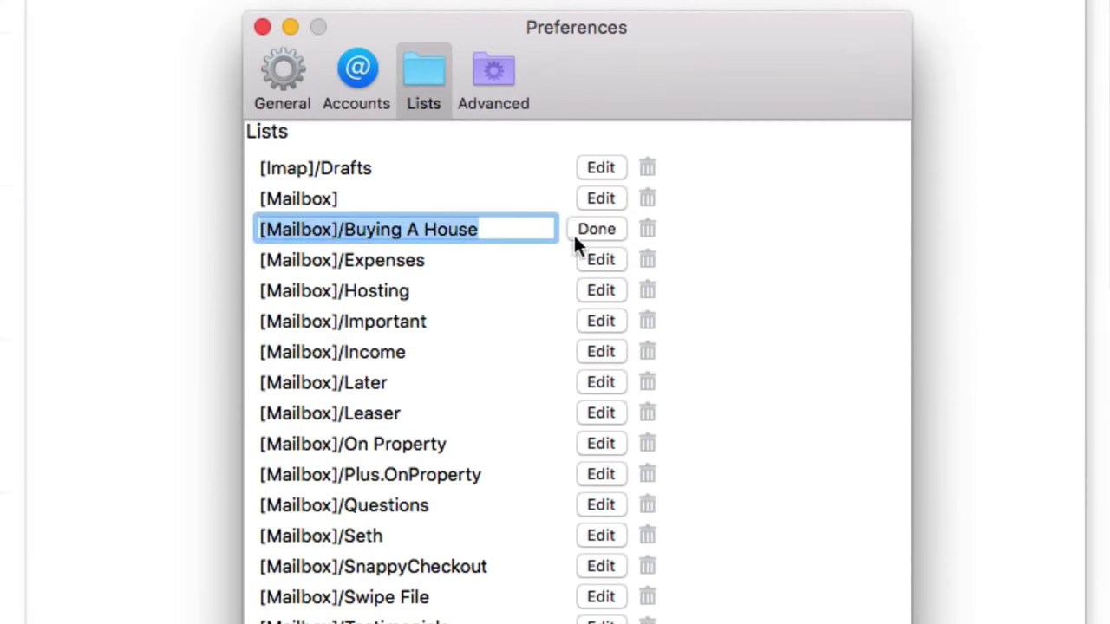
pyautogui.moveTo(344, 228); pyautogui.dragTo(200, 230)
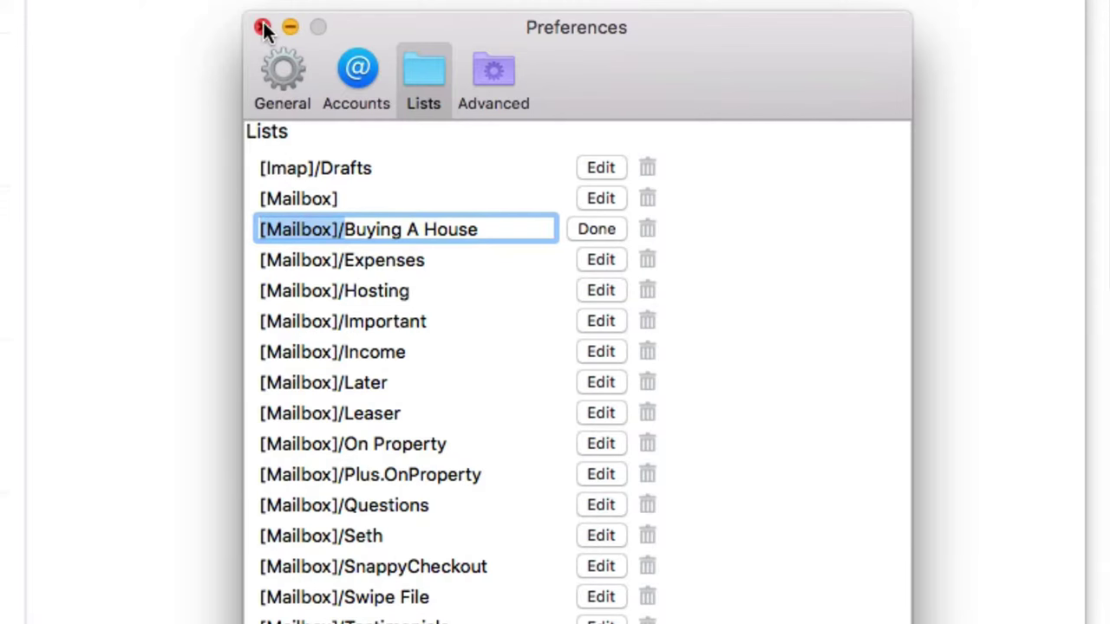
pyautogui.click(495, 83)
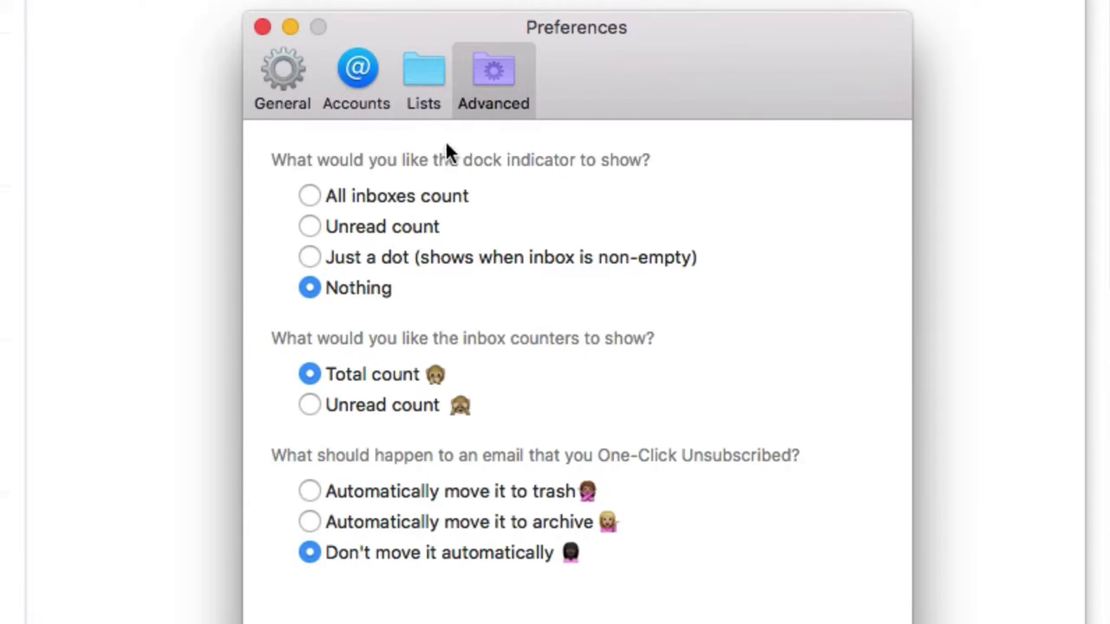
# - Cycle the dock indicator through all inboxes count, unread count and dot, ending on Nothing
pyautogui.click(312, 196)
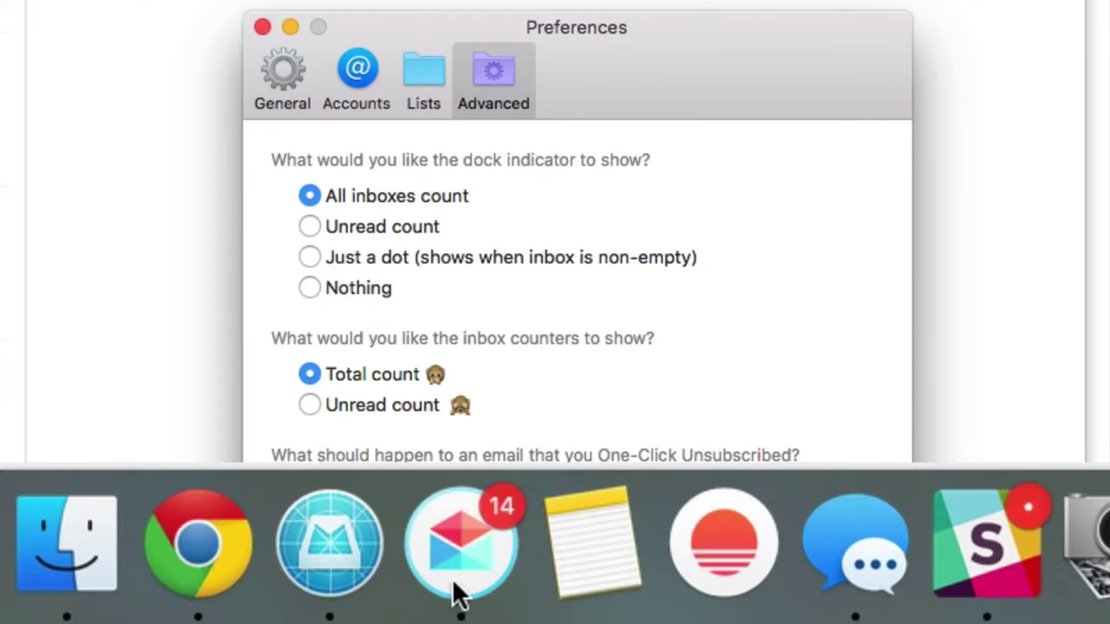
pyautogui.click(310, 226)
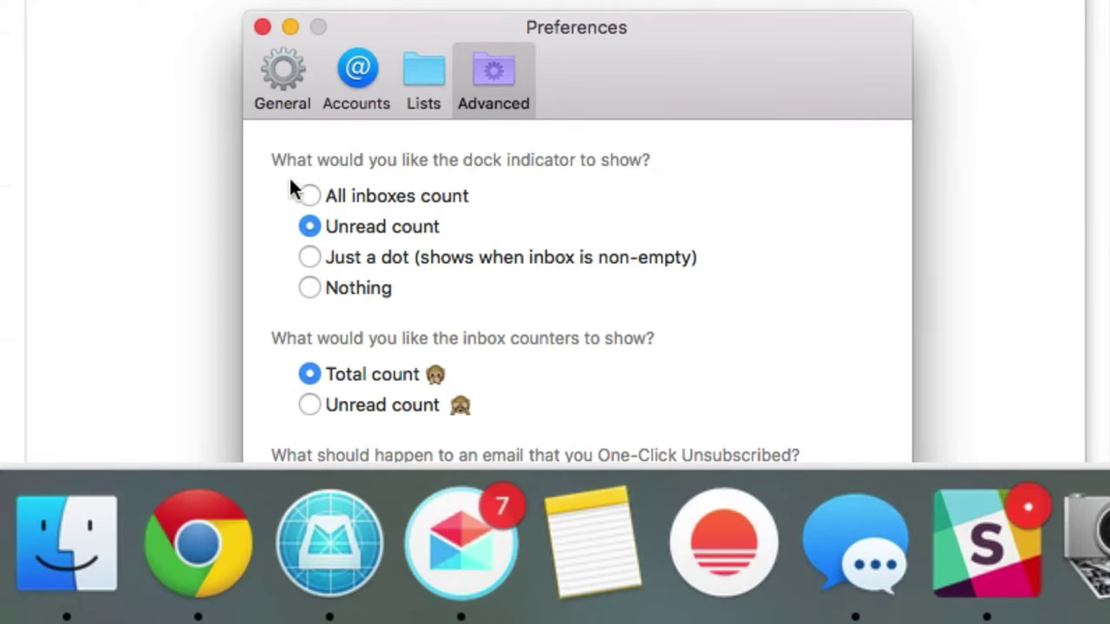
pyautogui.click(311, 258)
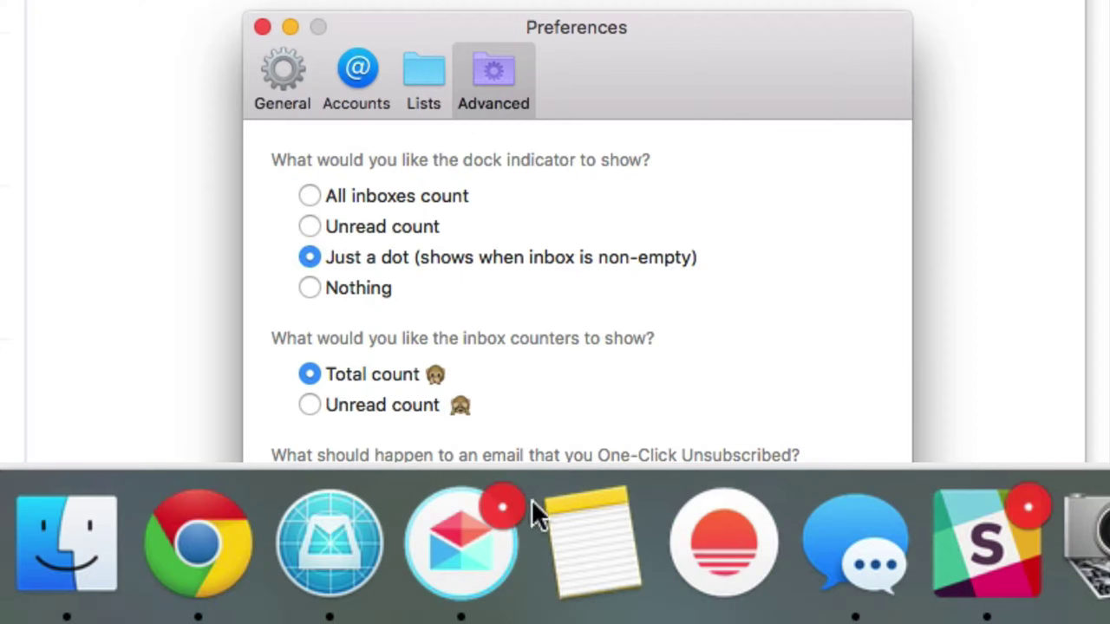
pyautogui.click(311, 287)
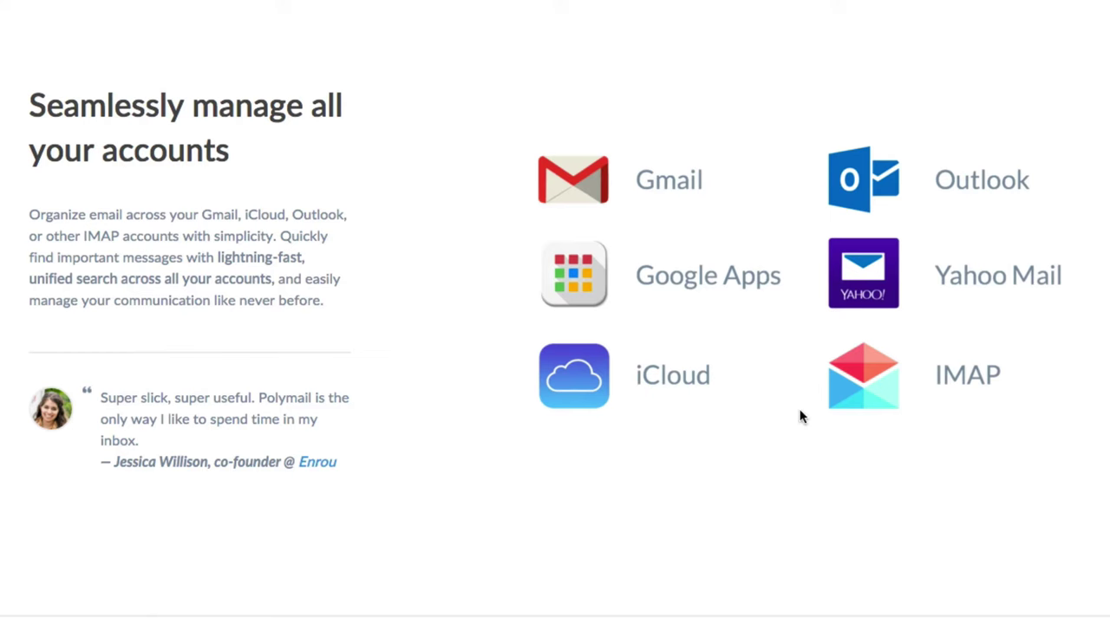
pyautogui.scroll(-4, 827, 386)
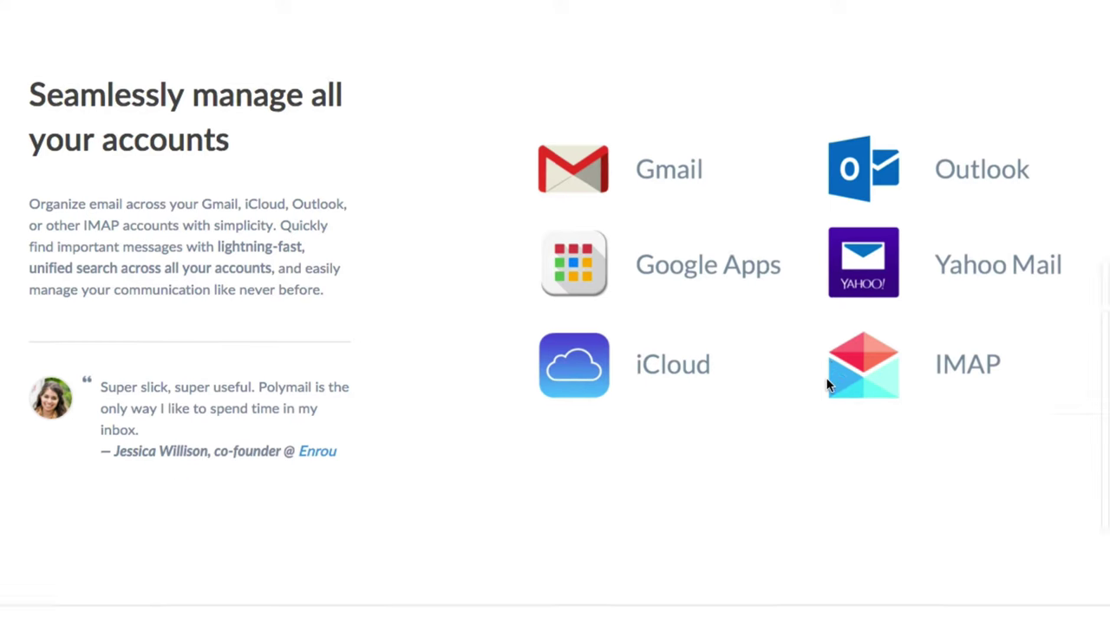
pyautogui.scroll(-3, 828, 385)
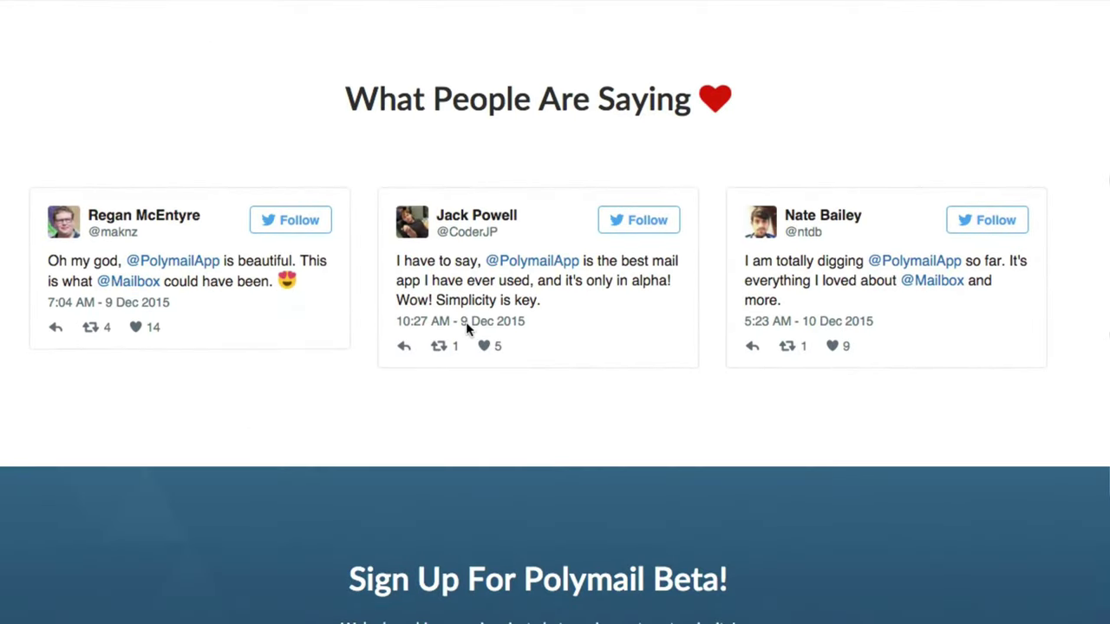
pyautogui.scroll(-5, 465, 324)
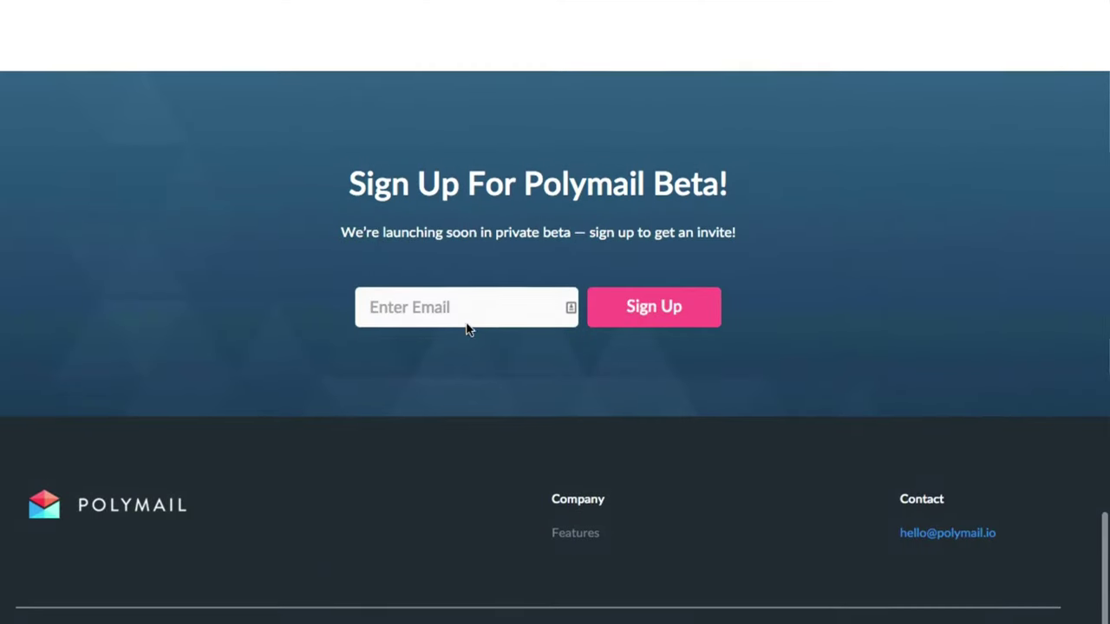
pyautogui.scroll(8, 466, 324)
pyautogui.scroll(6, 465, 323)
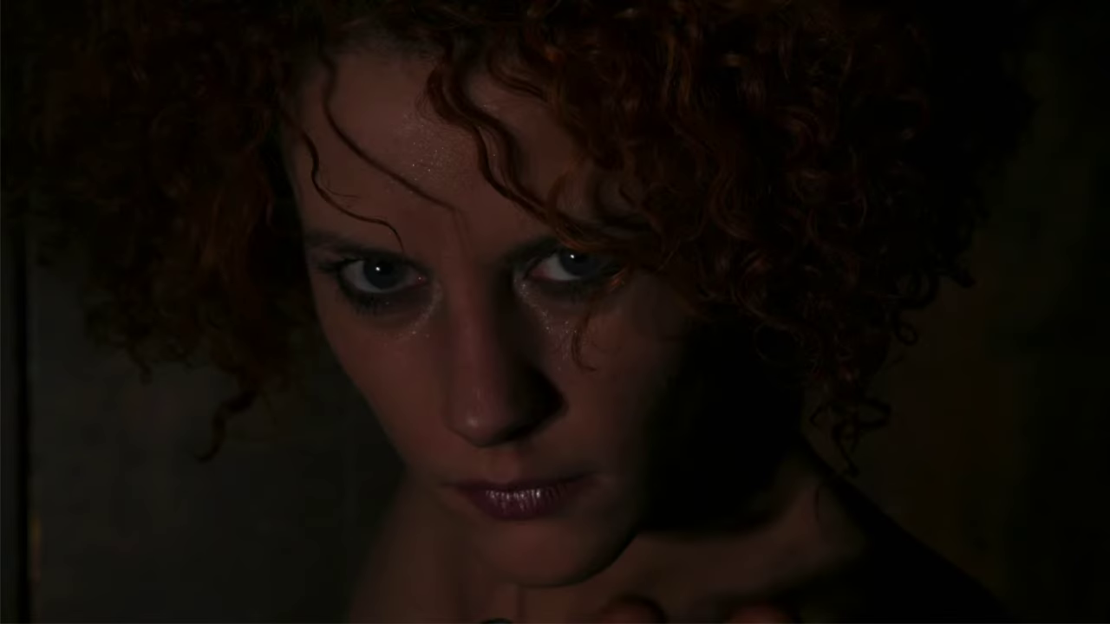